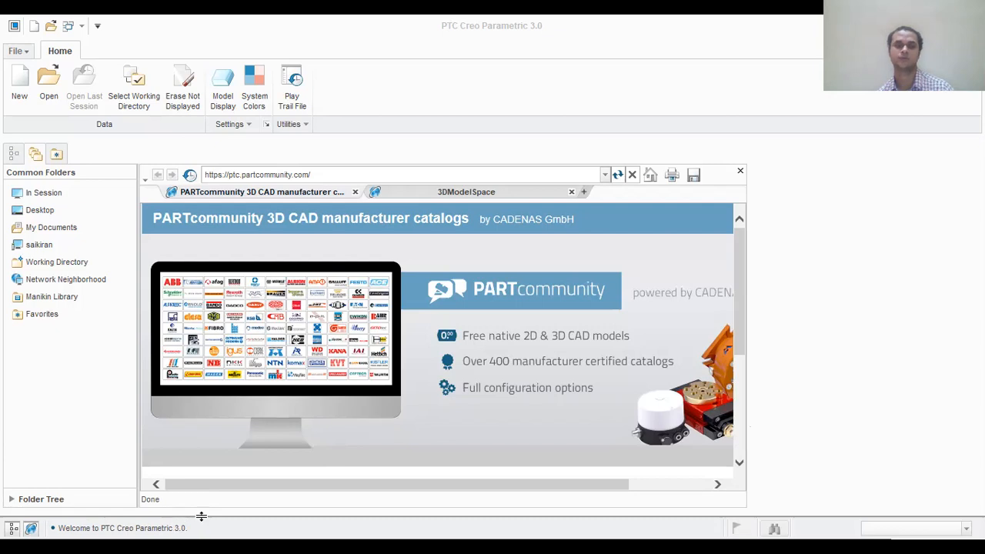
- Create a new solid part named Rib without the default template, using the mmns_part_solid template
left_click(19, 87)
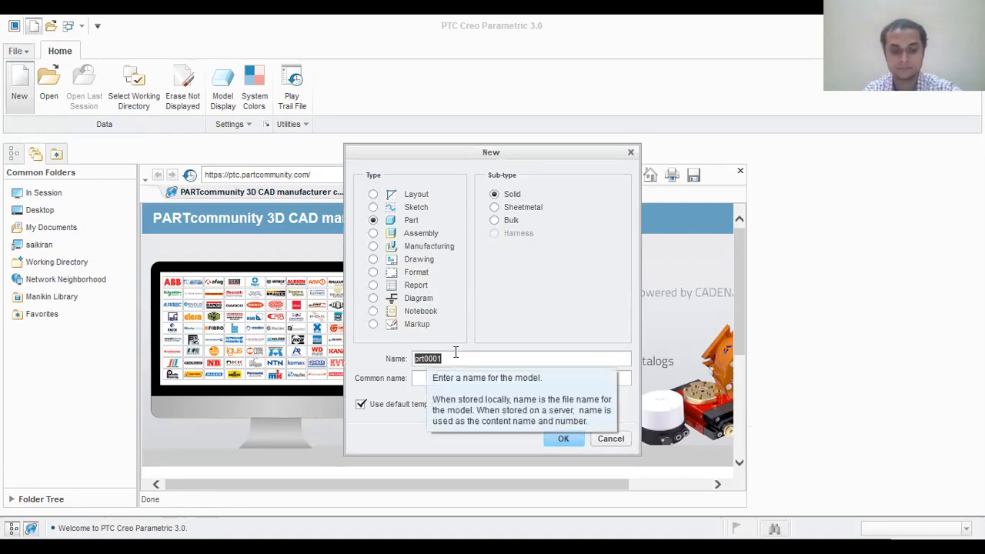
type("R")
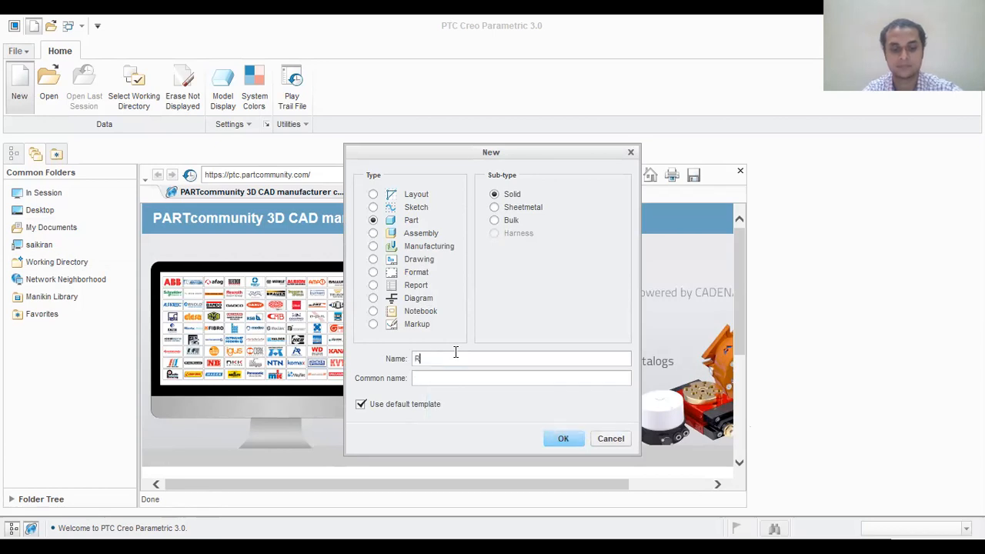
type("ib")
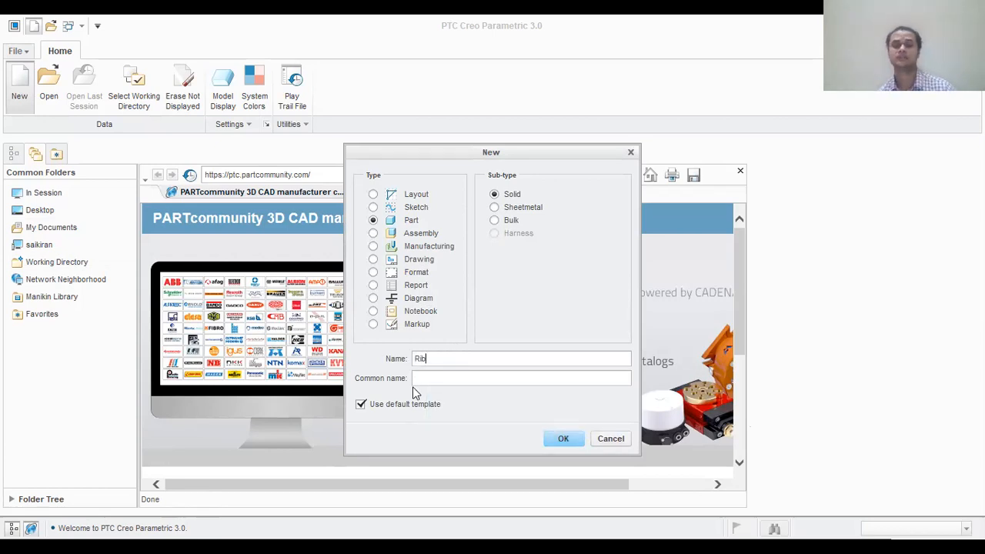
left_click(362, 408)
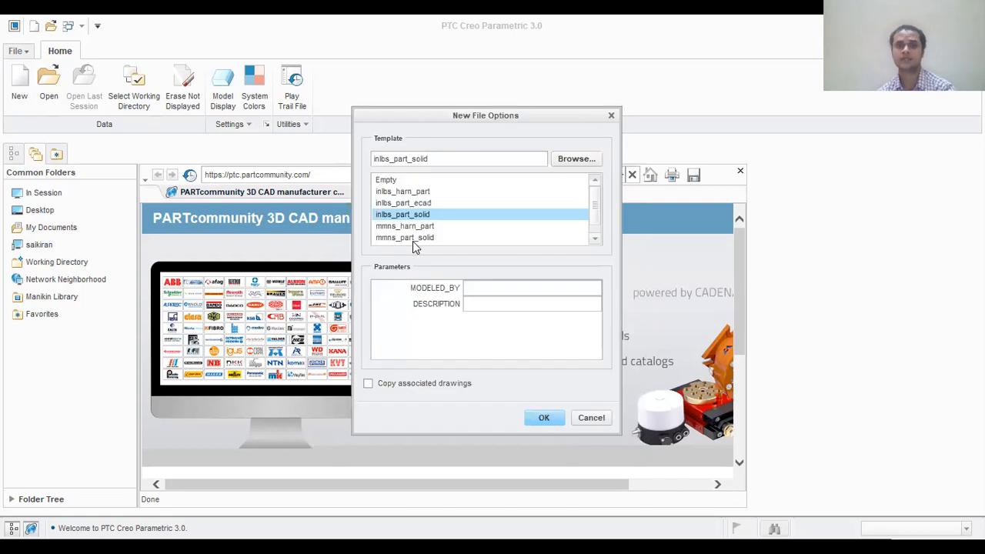
left_click(412, 238)
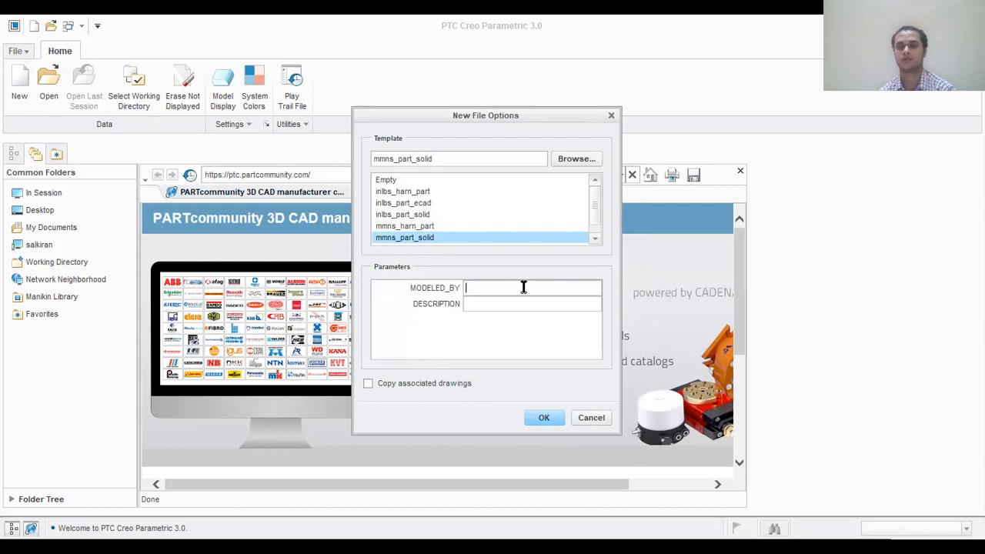
left_click(543, 423)
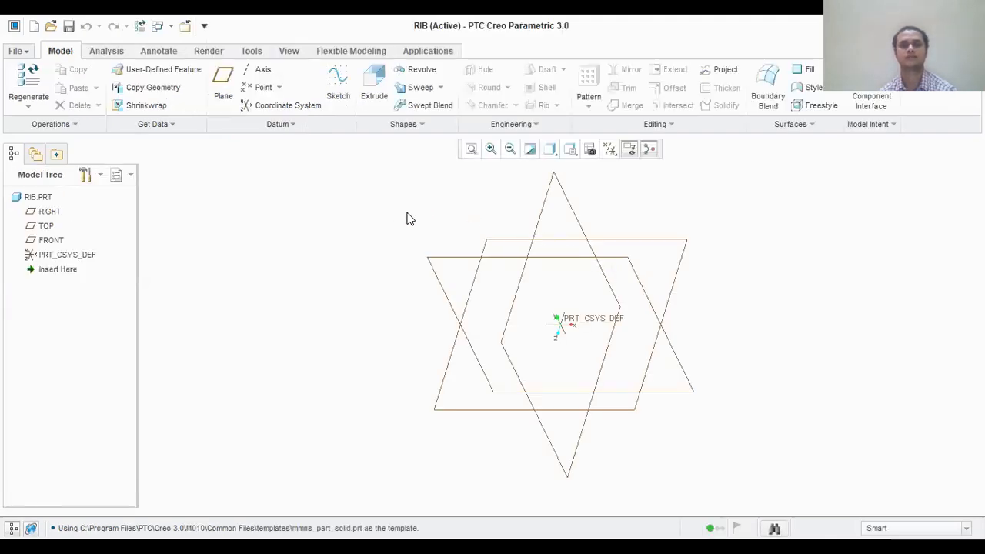
- Start an Extrude on the TOP plane and sketch a center rectangle about 104 mm wide and 206 mm high at the origin
left_click(46, 227)
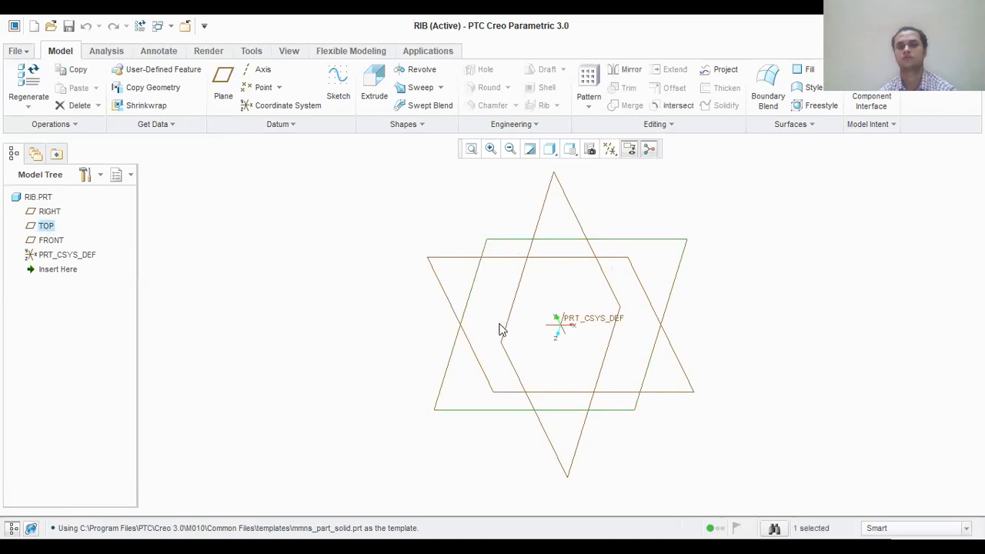
left_click(379, 77)
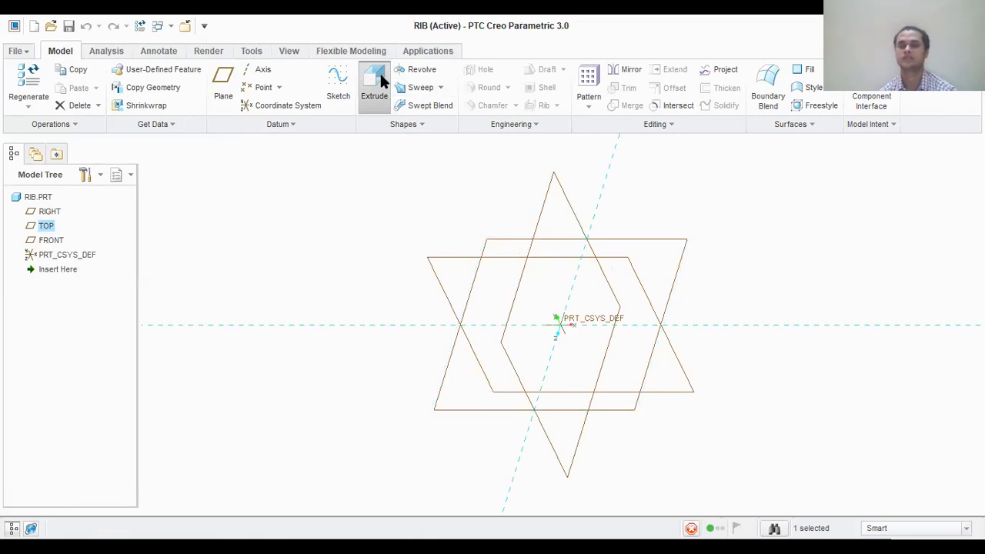
left_click(611, 147)
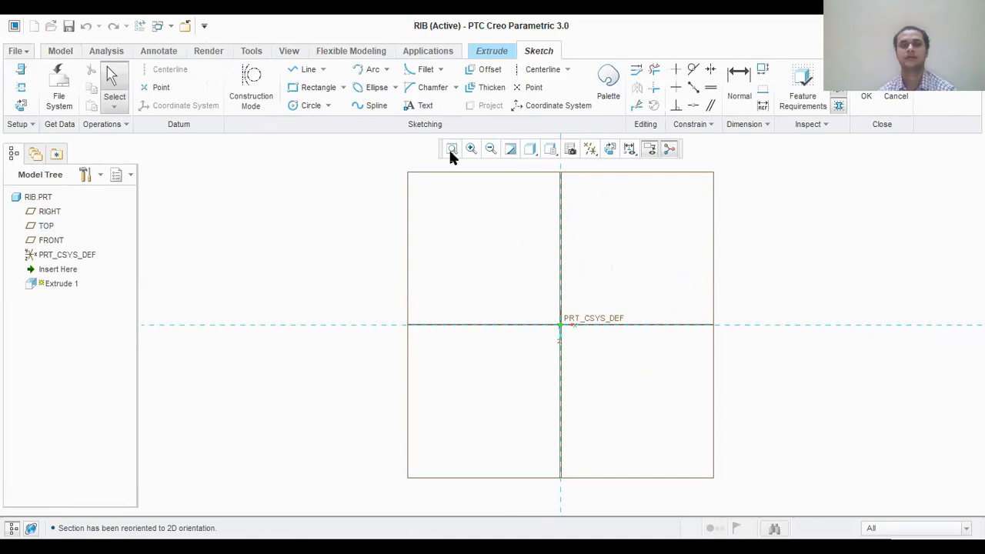
left_click(344, 88)
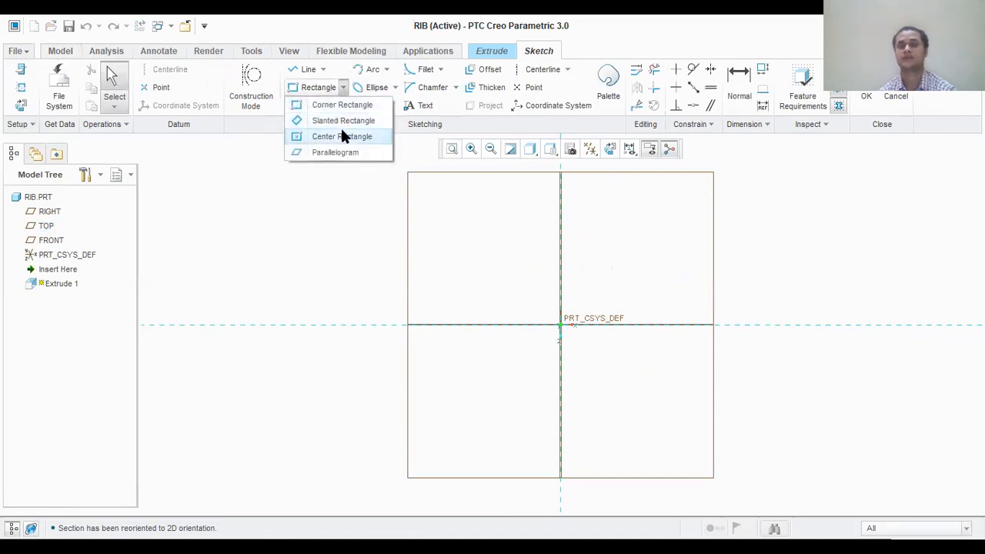
left_click(343, 136)
left_click(563, 323)
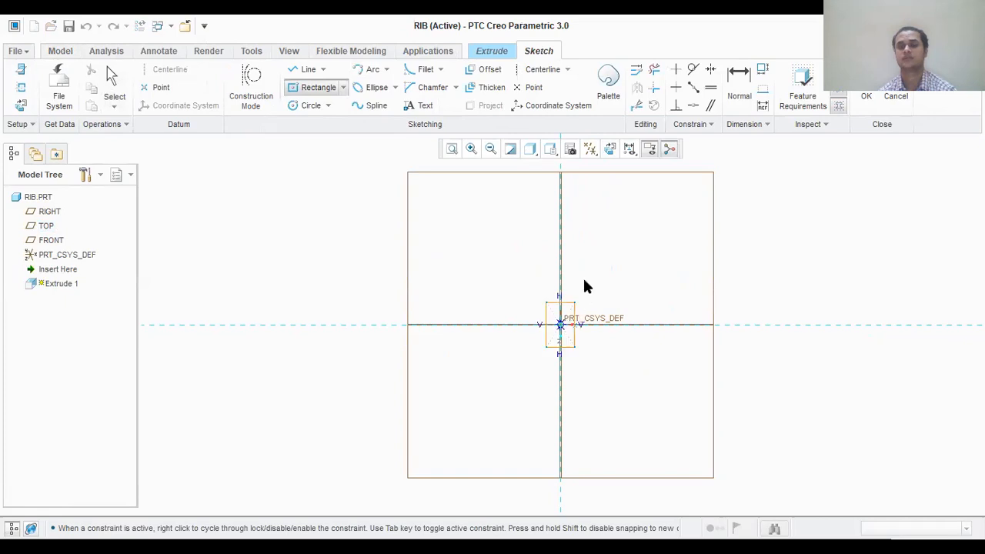
left_click(593, 267)
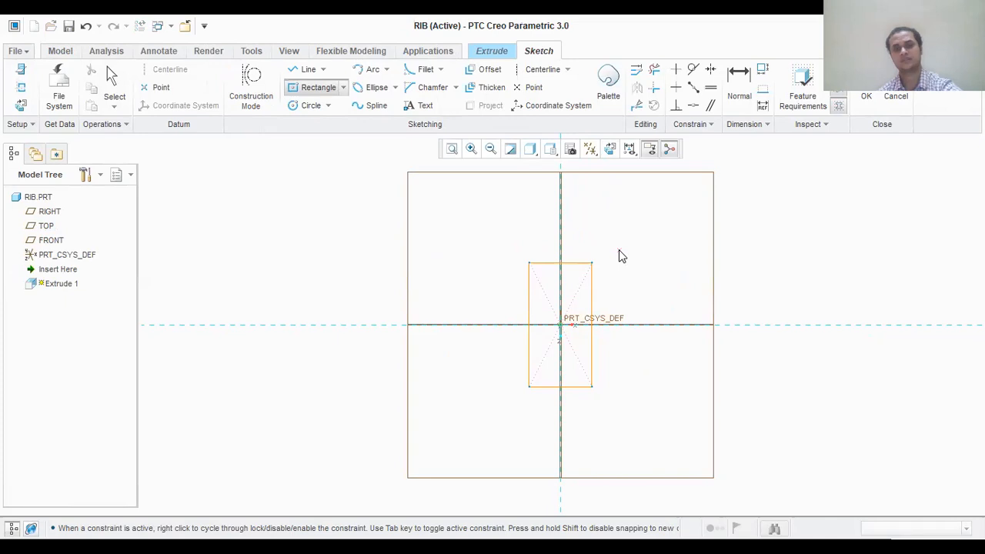
middle_click(619, 249)
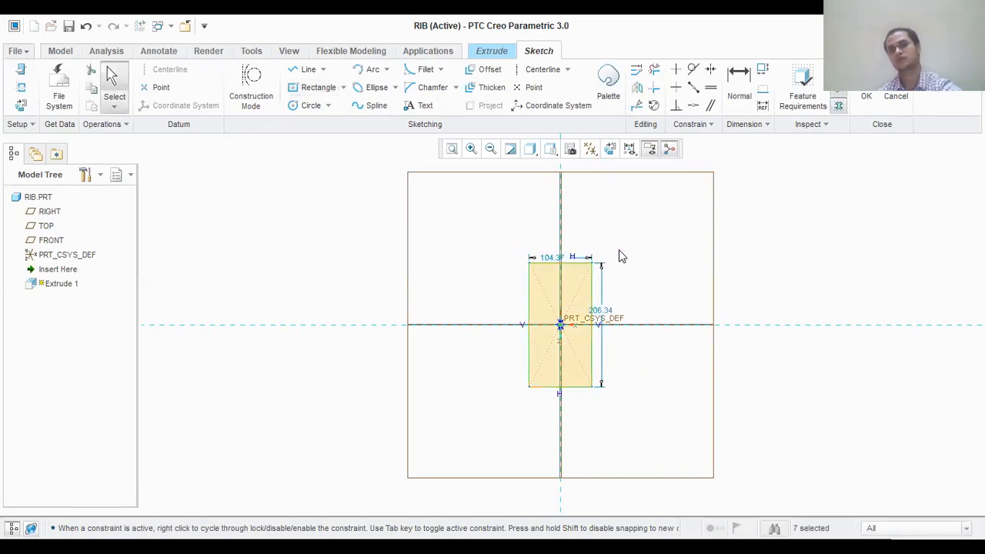
- Set the rectangle's width to 66 mm and its height to 60 mm
left_click(557, 258)
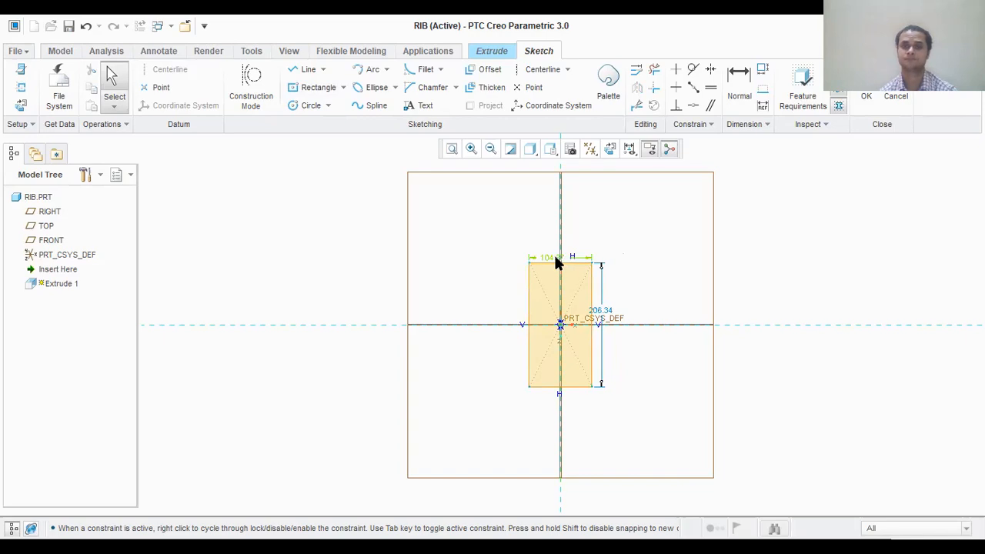
double_click(556, 257)
type("66")
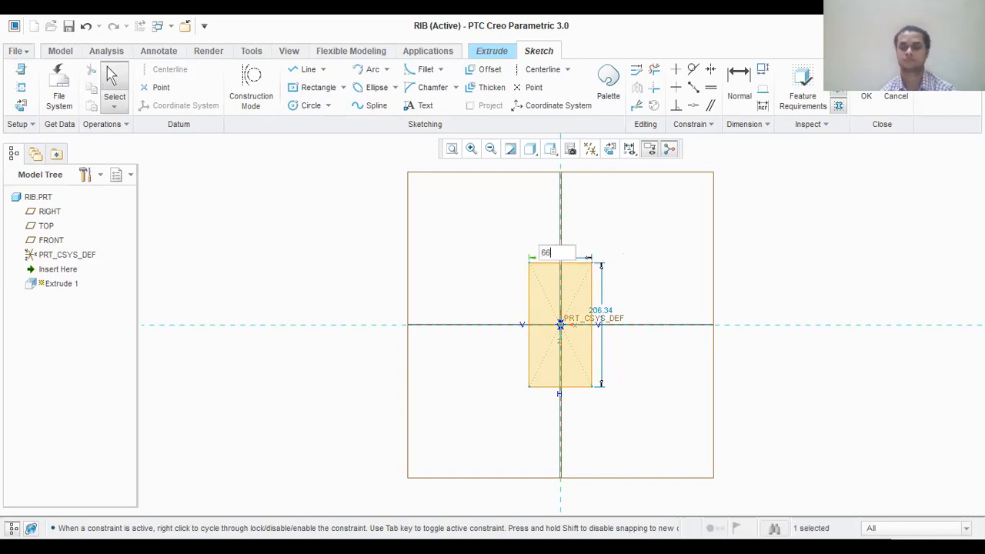
key("Return")
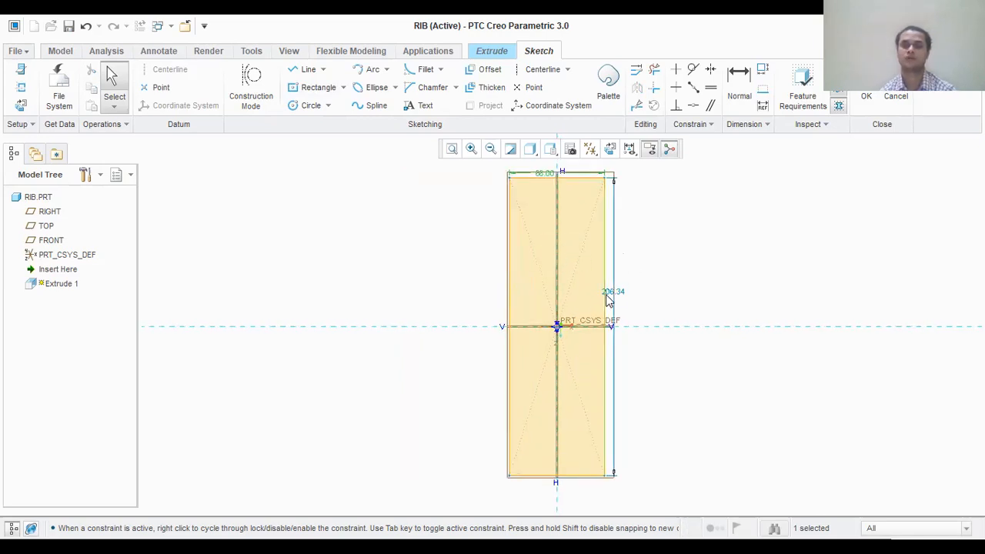
double_click(613, 291)
type("60")
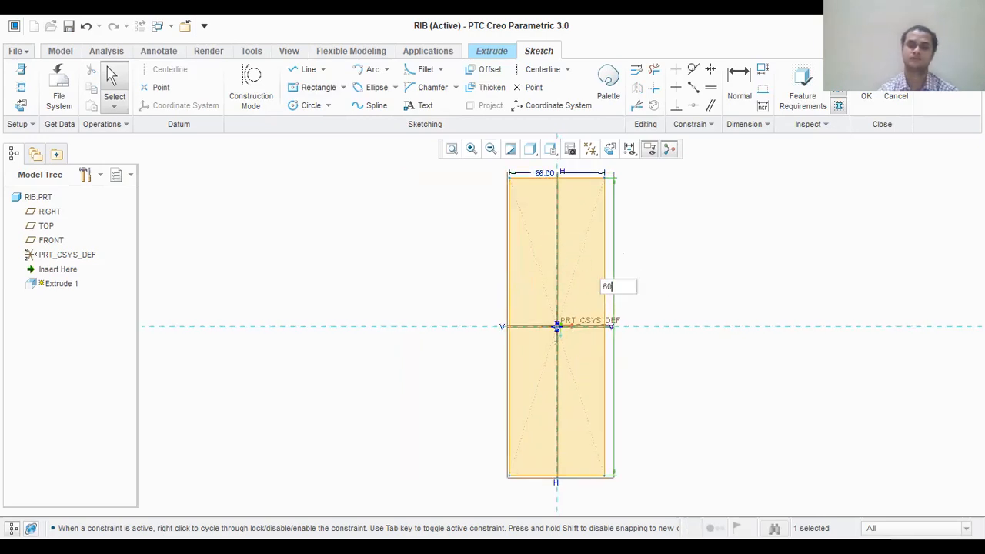
key("Return")
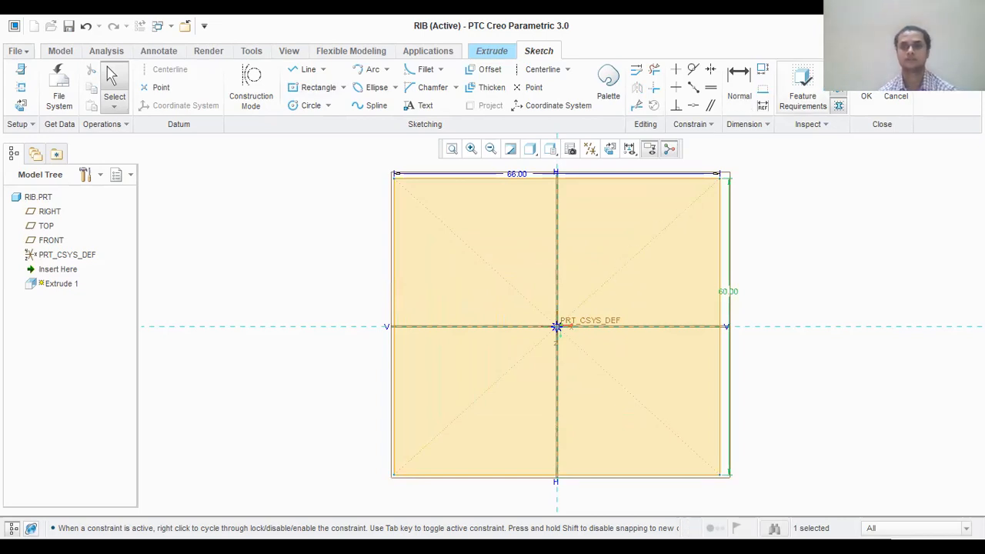
- Finish the rectangle sketch and extrude it to a depth of 12 mm
left_click(866, 96)
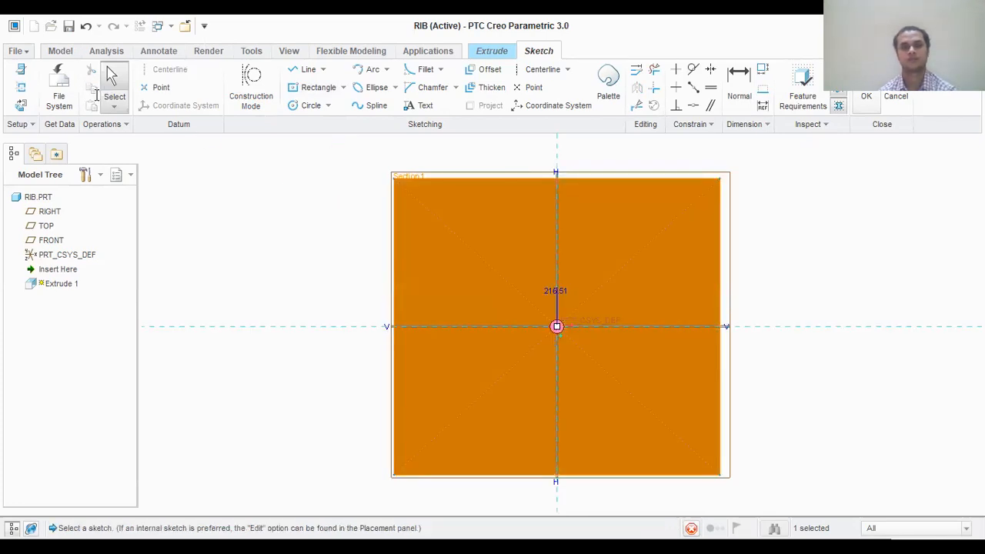
double_click(122, 88)
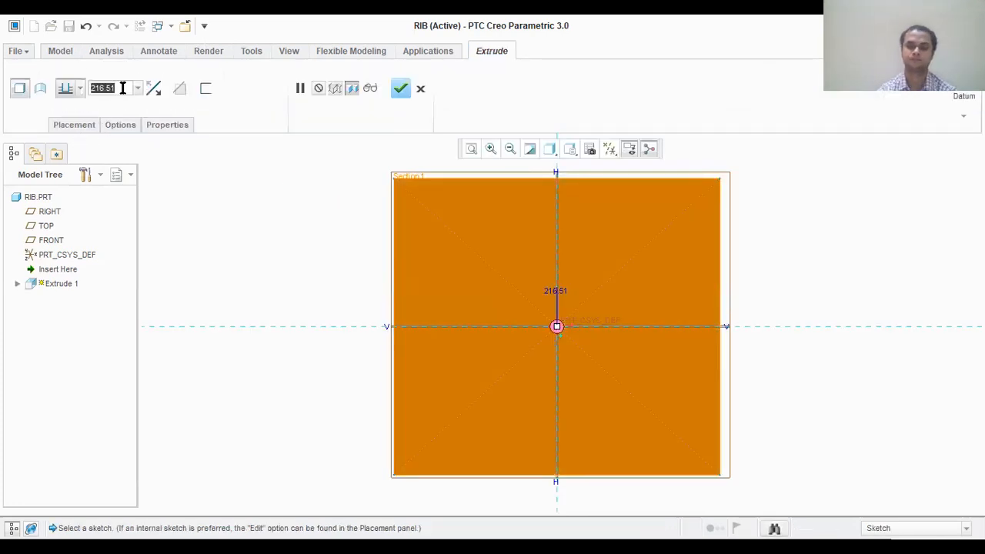
type("12")
key("Return")
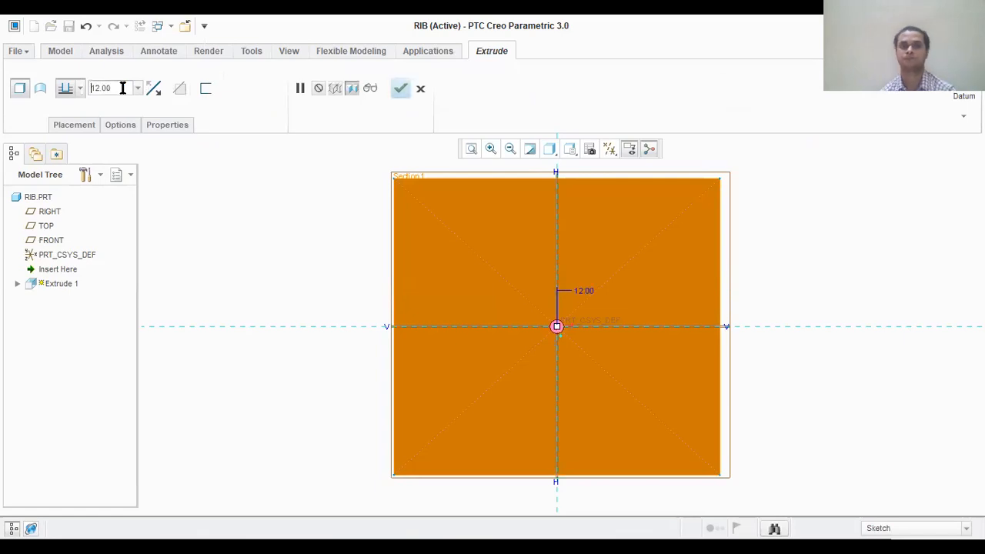
left_click(402, 90)
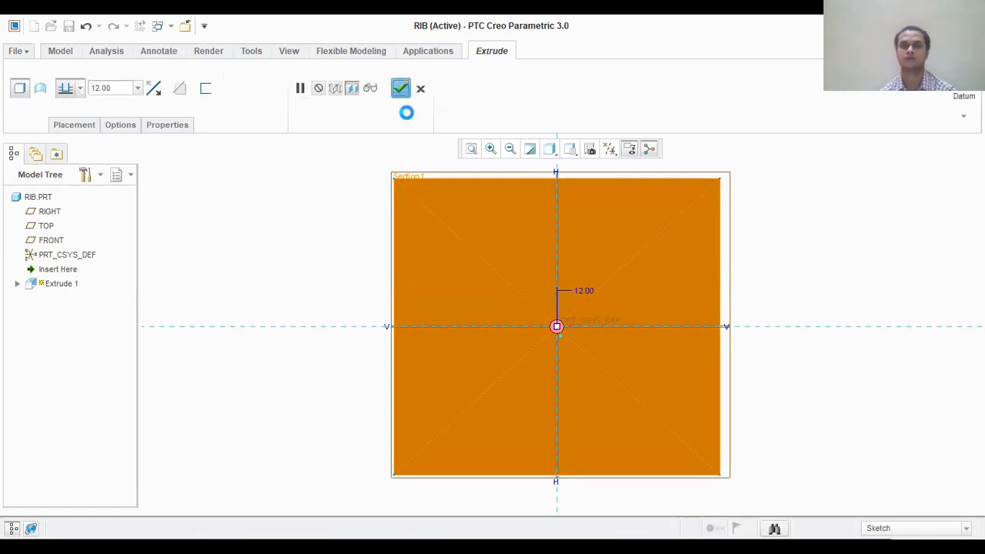
- Edit the section of Extrude 1, setting the rectangle's 60 mm side to 42 mm, and finish the sketch
middle_click_drag(813, 374, 791, 319)
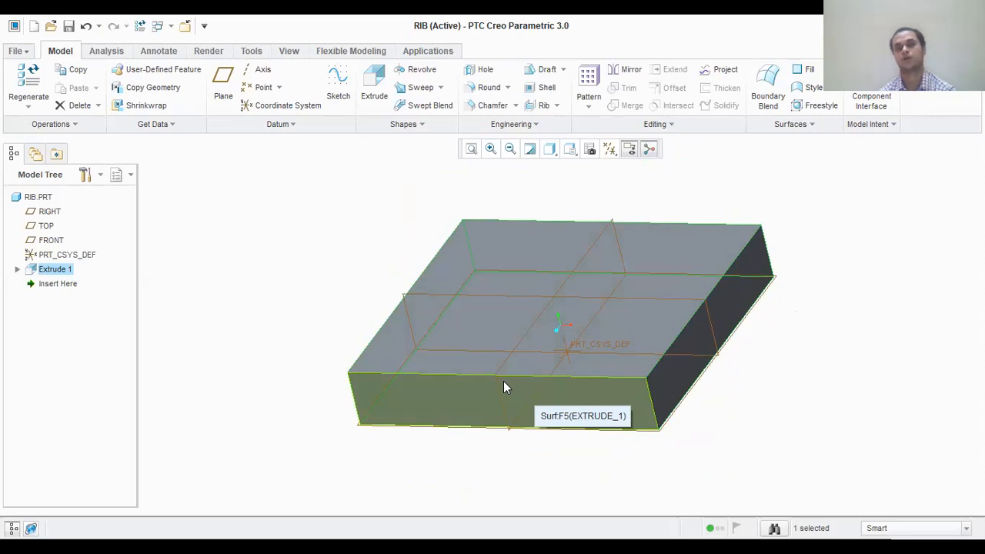
left_click(17, 270)
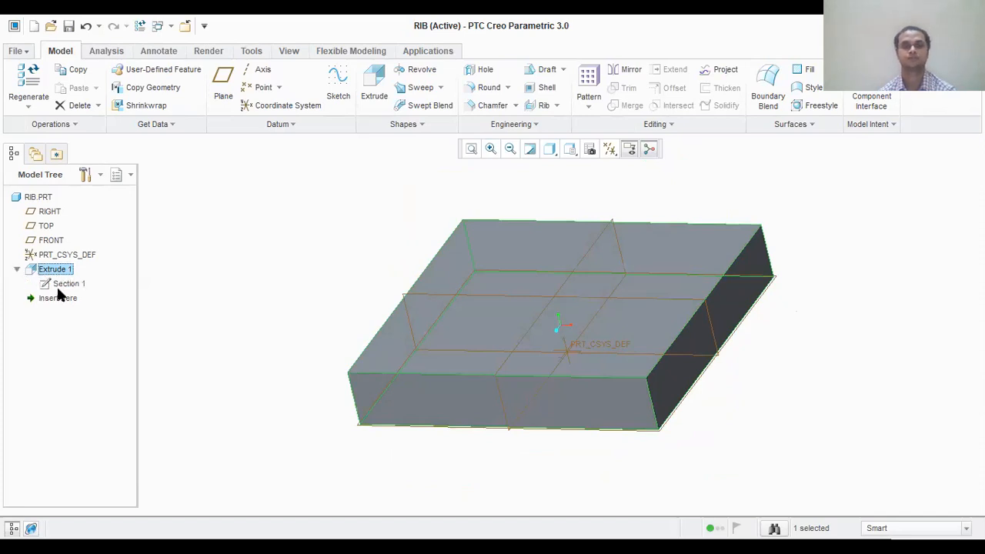
left_click(66, 284)
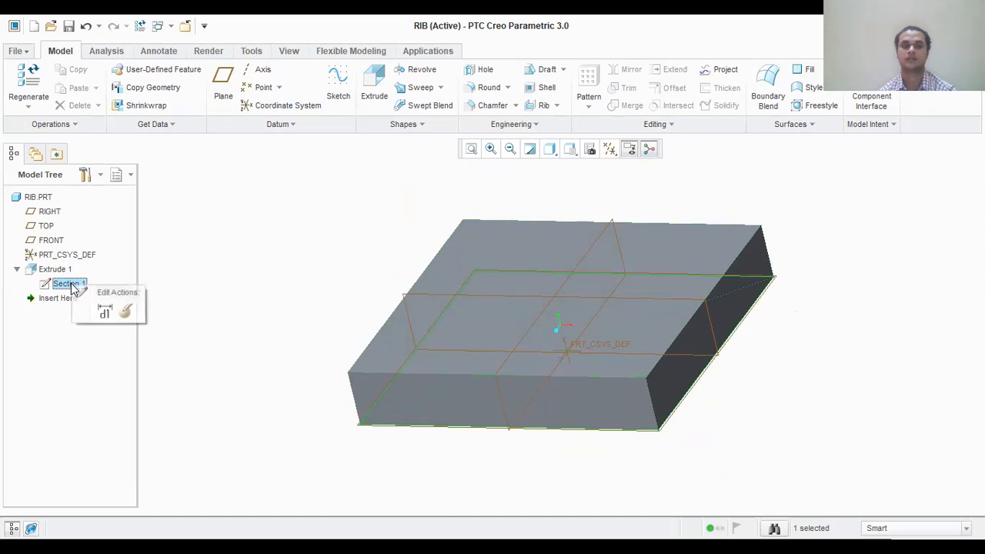
mouse_move(75, 289)
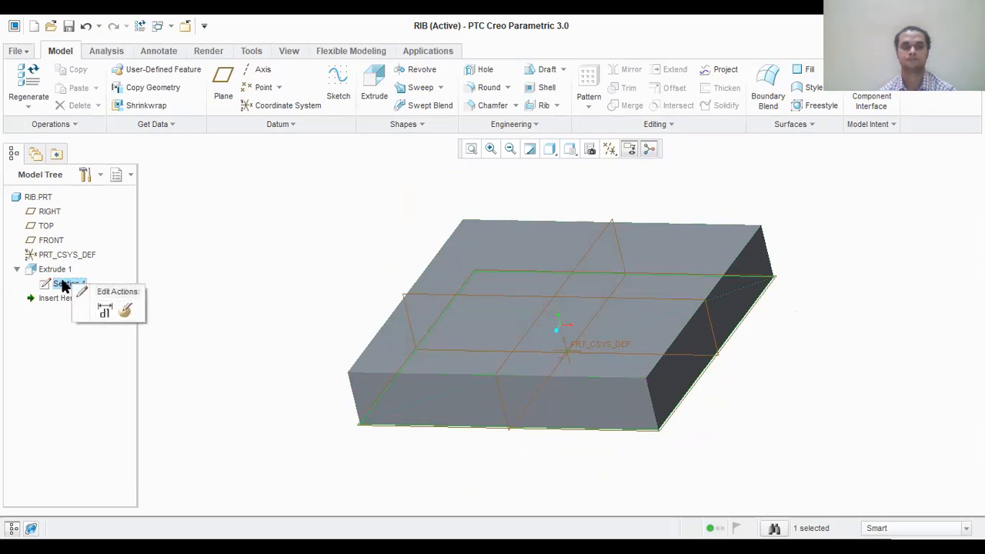
left_click(124, 310)
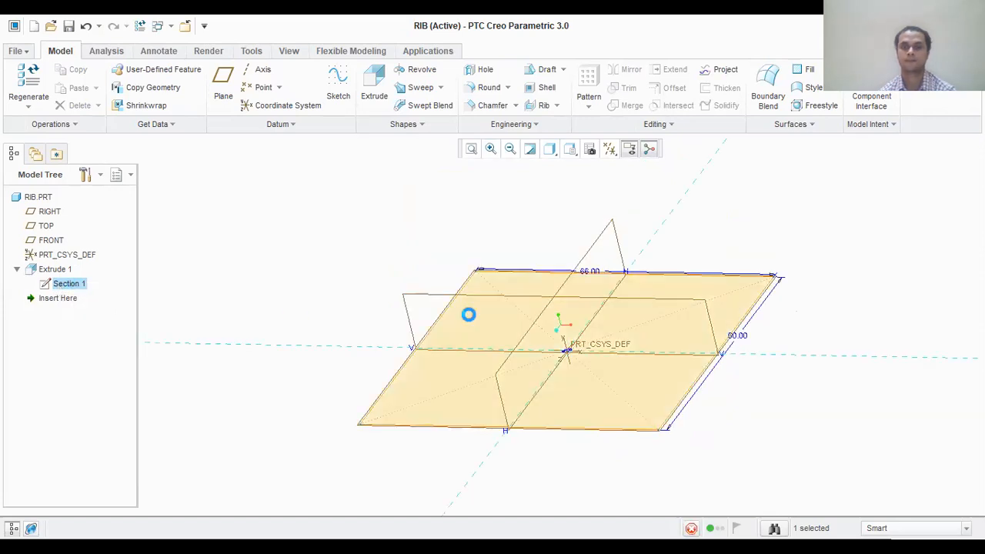
double_click(742, 337)
type("42")
key("Return")
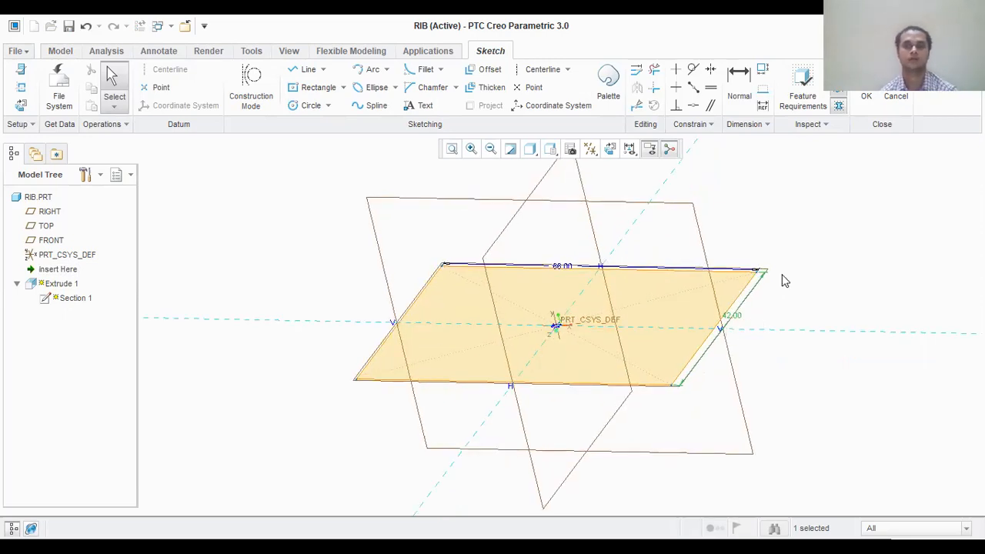
left_click(866, 82)
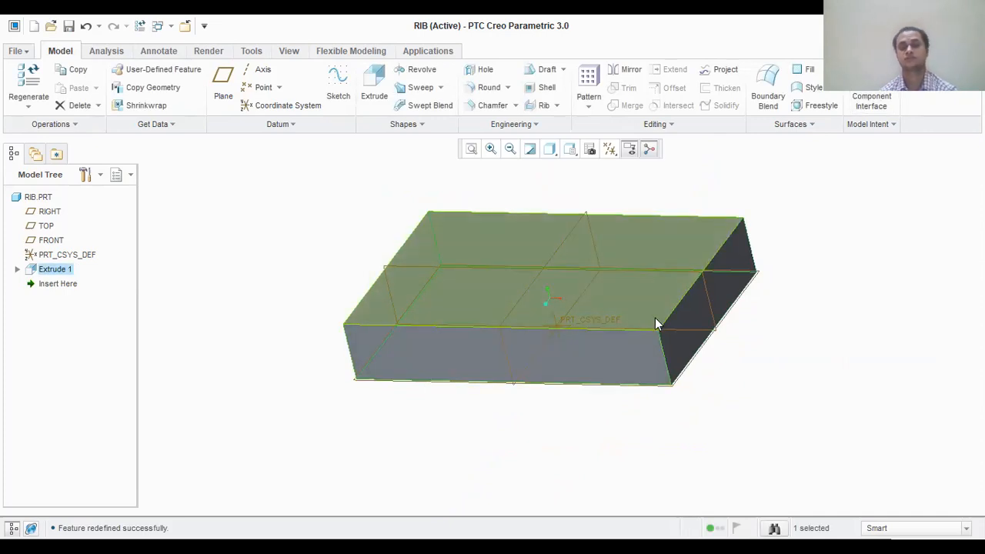
- Chamfer the two vertical edges at the block's +X end with a D x D chamfer of 12 mm
left_click(491, 106)
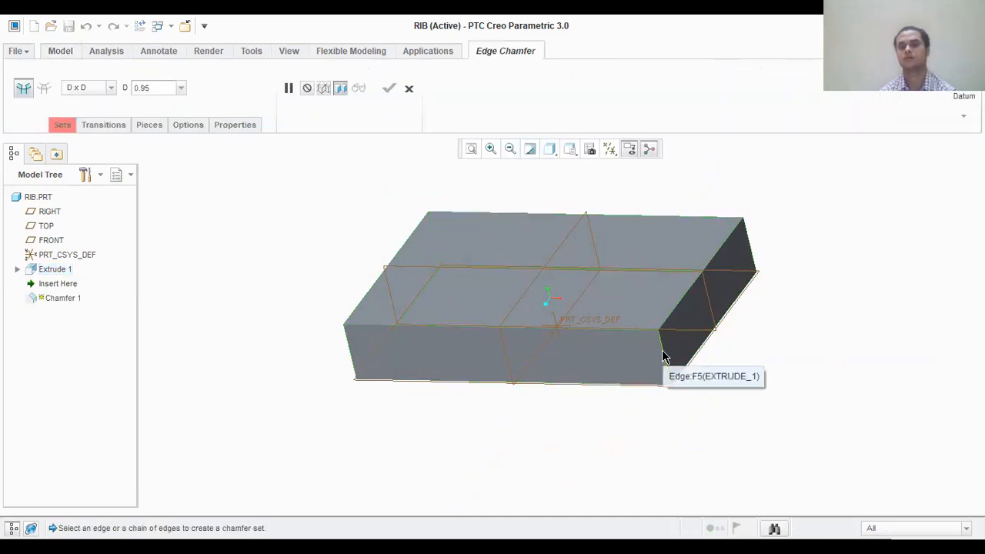
left_click(664, 357)
left_click(744, 237, "ctrl")
double_click(170, 87)
type("12")
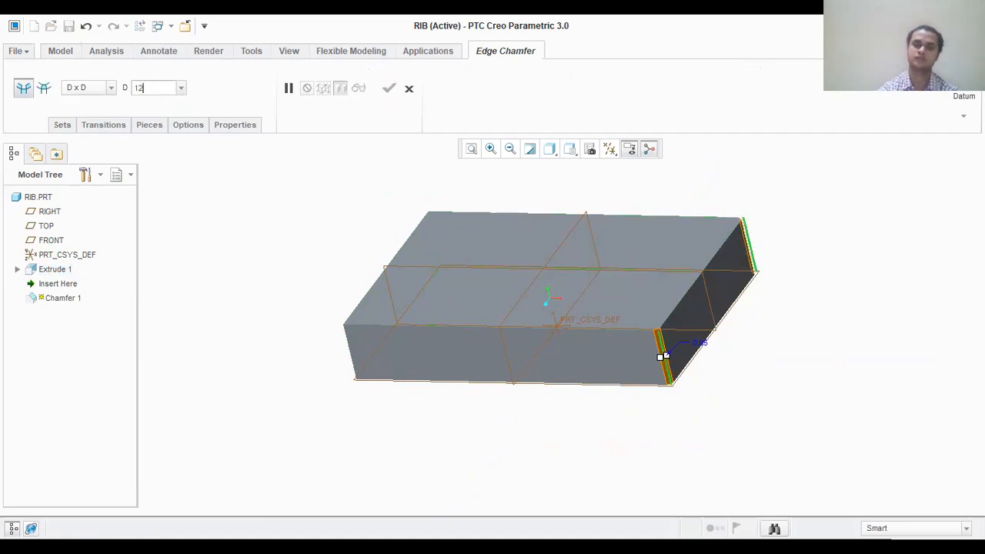
key("Return")
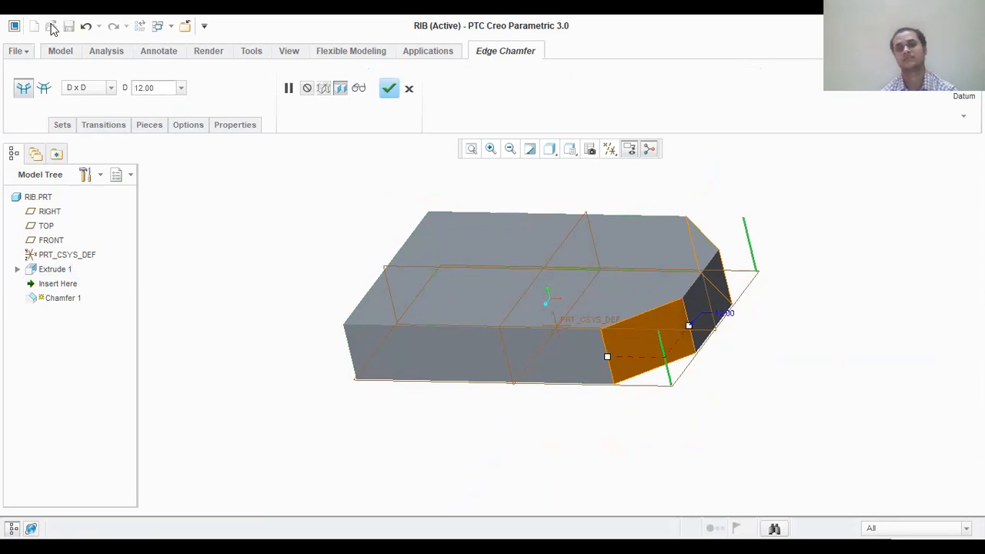
left_click(389, 88)
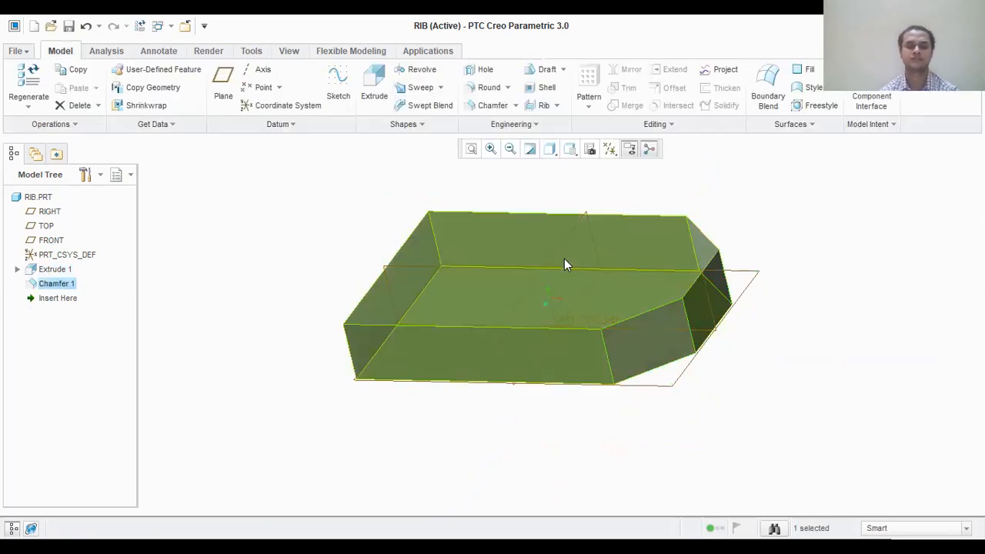
- Start an extrusion sketch on the block's top face
left_click(481, 262)
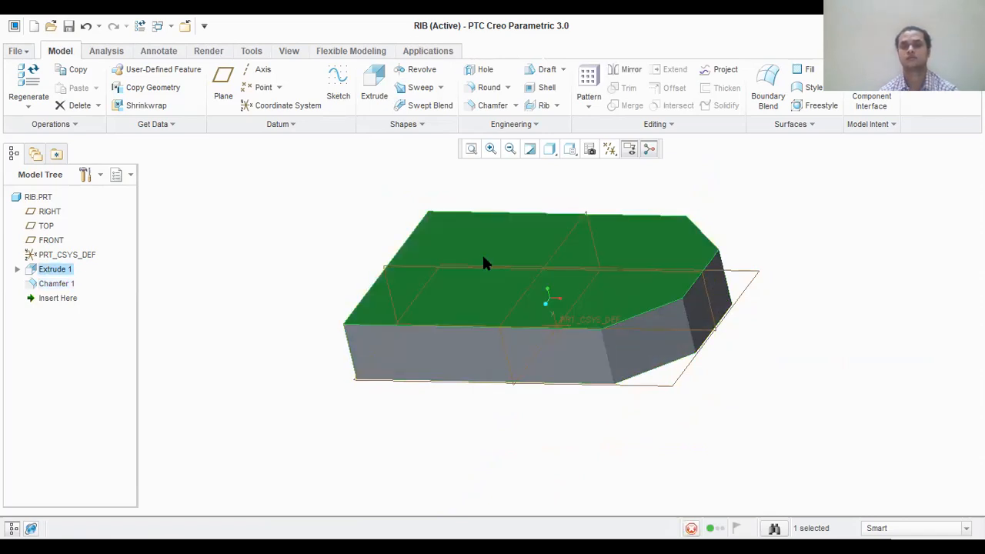
left_click(479, 271)
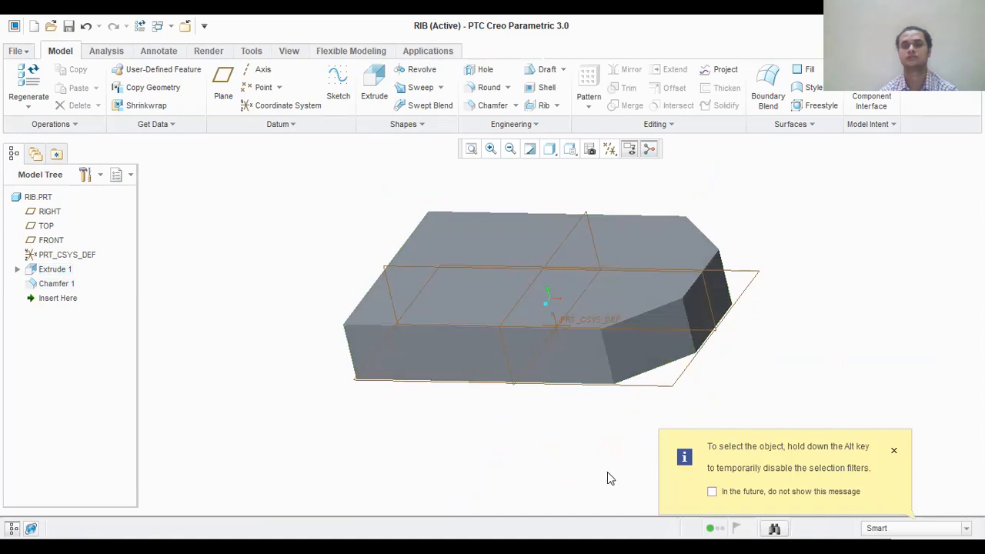
left_click(635, 255)
left_click(634, 240)
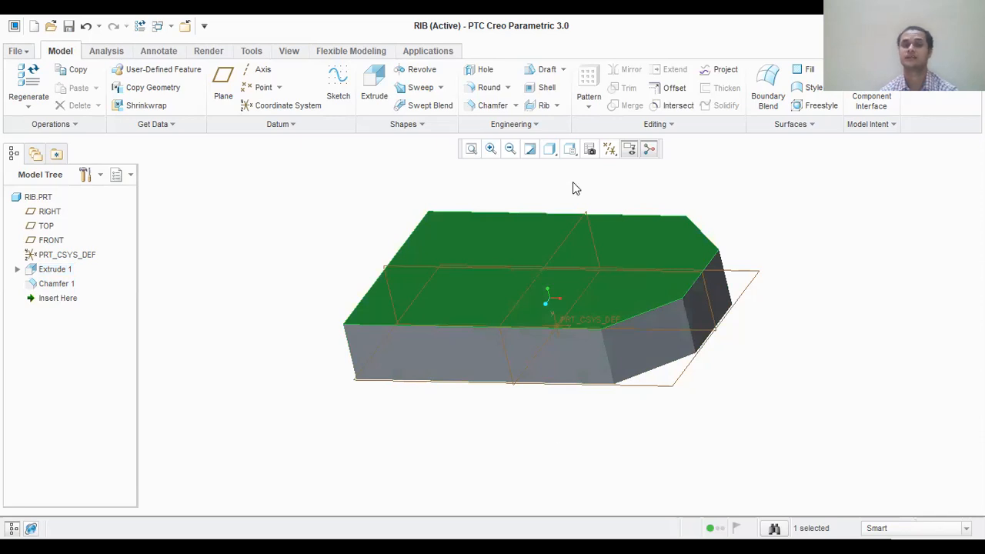
left_click(375, 84)
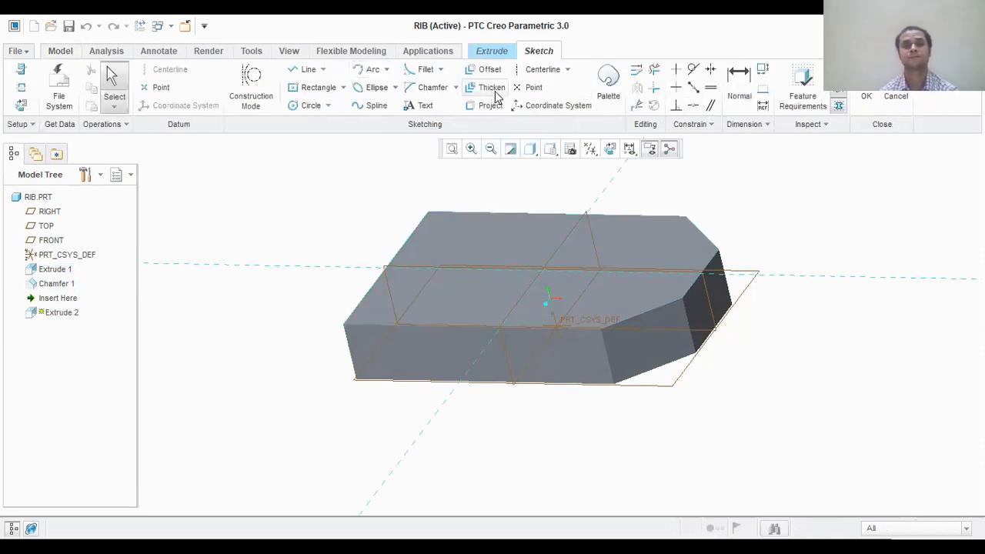
left_click(343, 87)
left_click(344, 88)
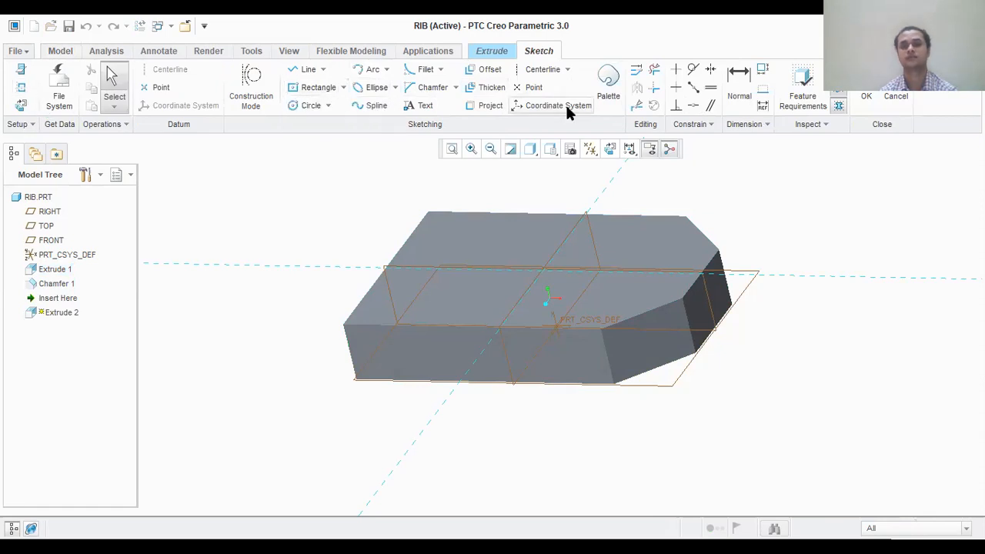
left_click(609, 148)
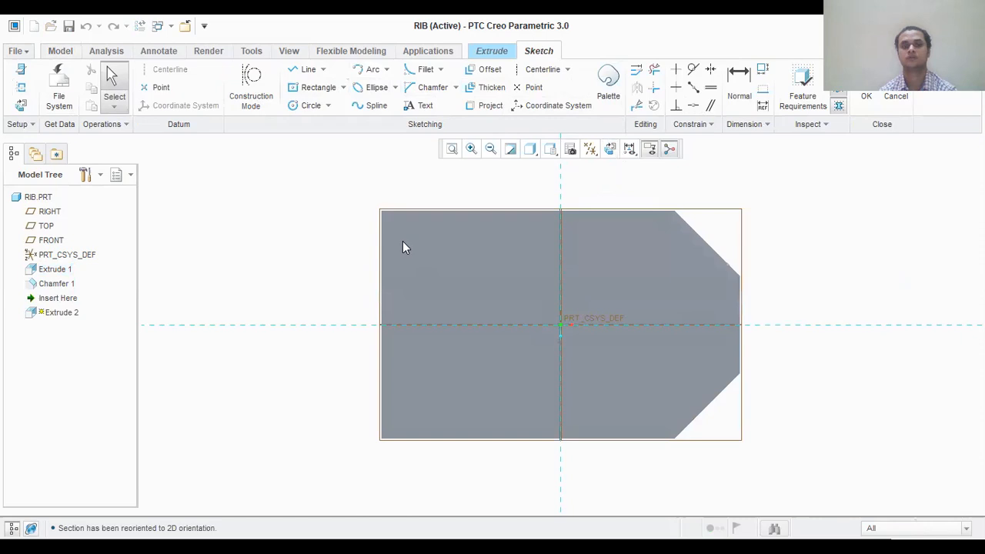
- Add the block's two long side faces and its -X end face as sketch references
left_click(22, 87)
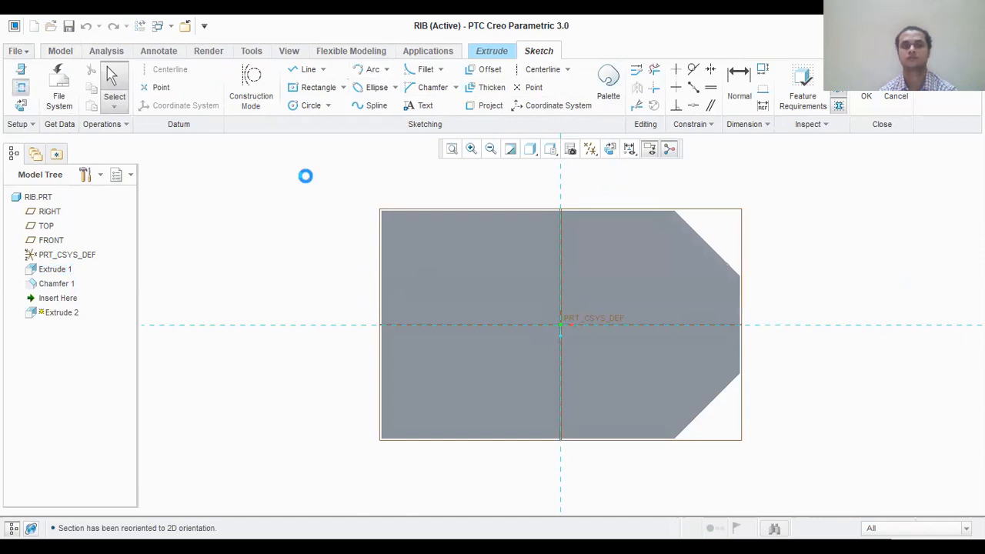
left_click(429, 210)
left_click(381, 261)
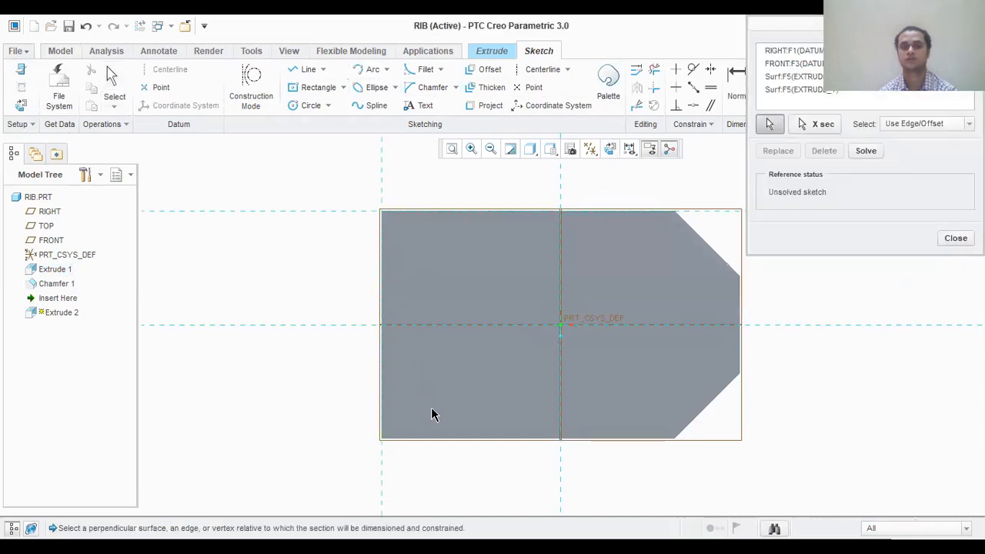
left_click(436, 439)
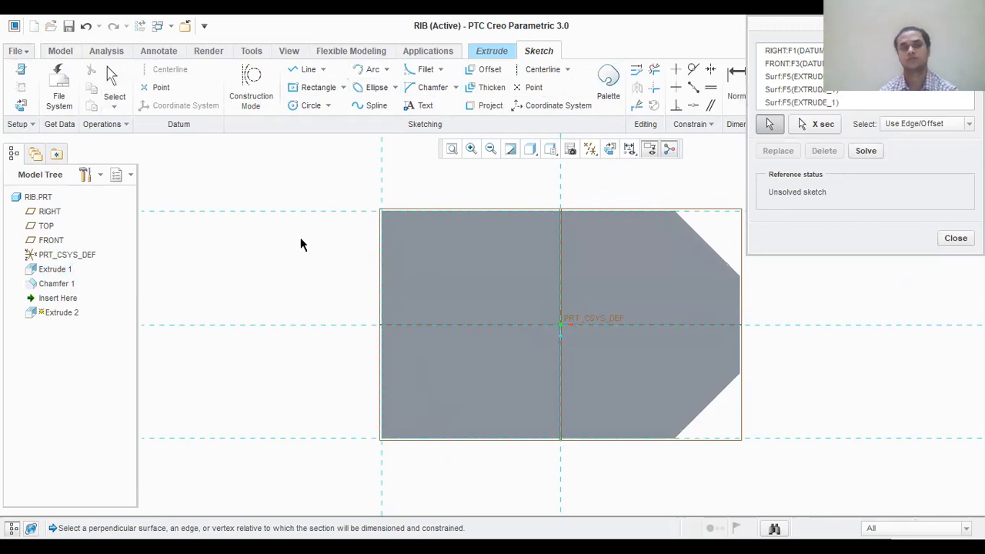
- Sketch a corner rectangle across the block's full width at its unchamfered -X end, set its width to 12 mm, and finish the sketch
left_click(343, 88)
left_click(345, 105)
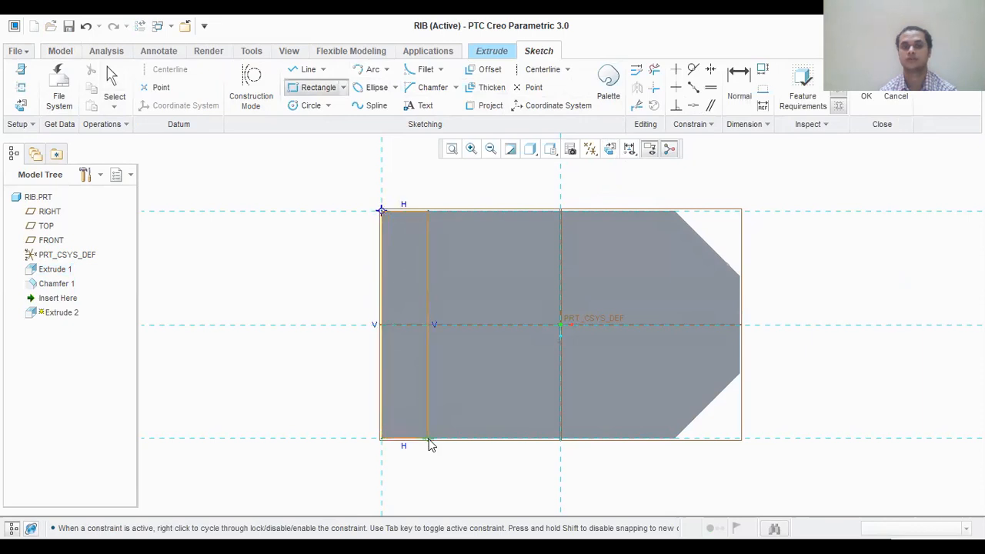
middle_click(610, 212)
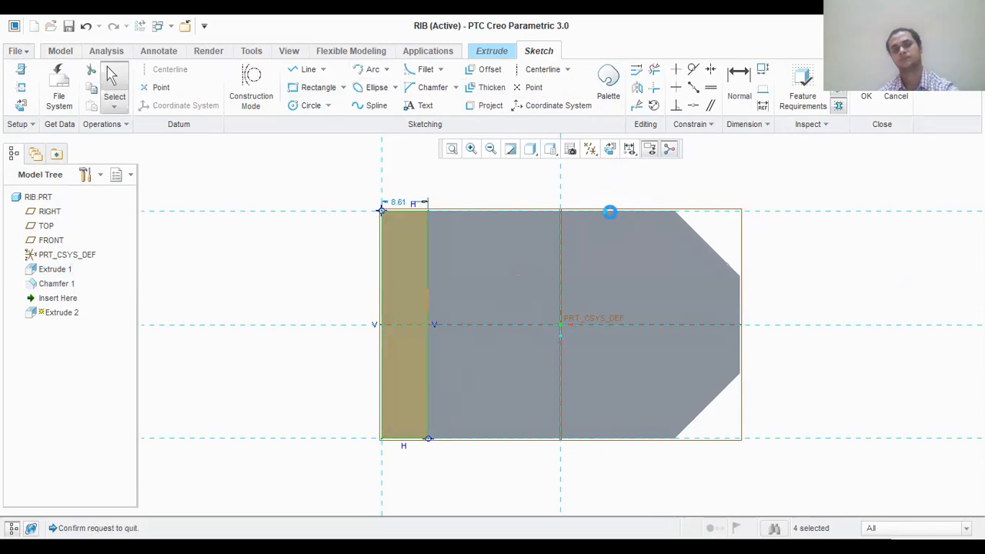
left_click(589, 308)
double_click(401, 204)
type("12")
key("Return")
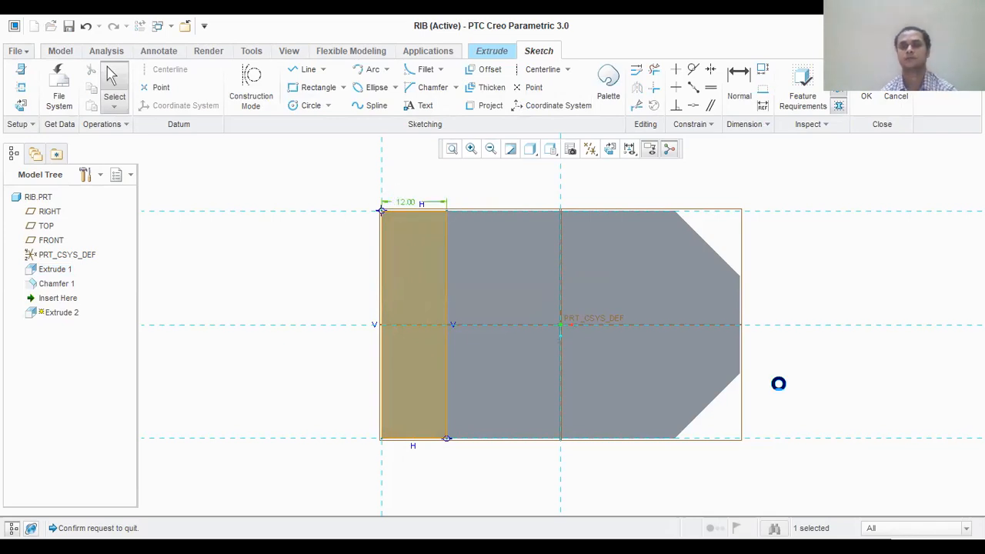
- Set the extrusion depth of the end rectangle to 12 mm
double_click(110, 88)
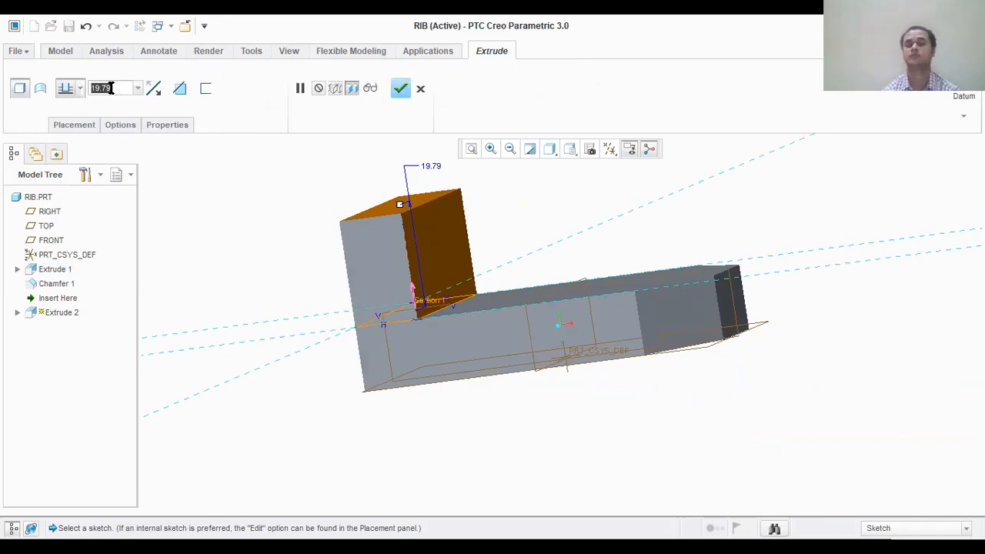
type("12")
key("Return")
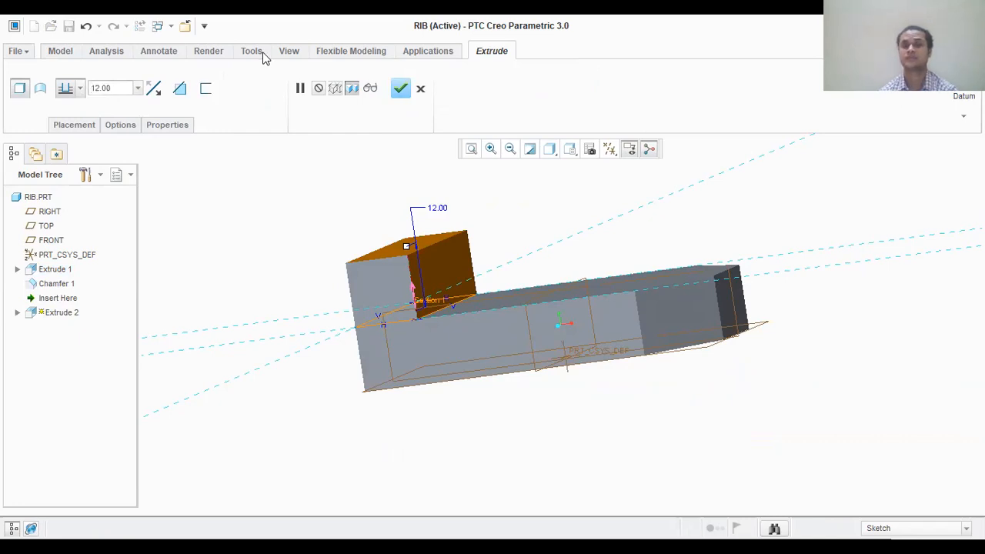
double_click(126, 88)
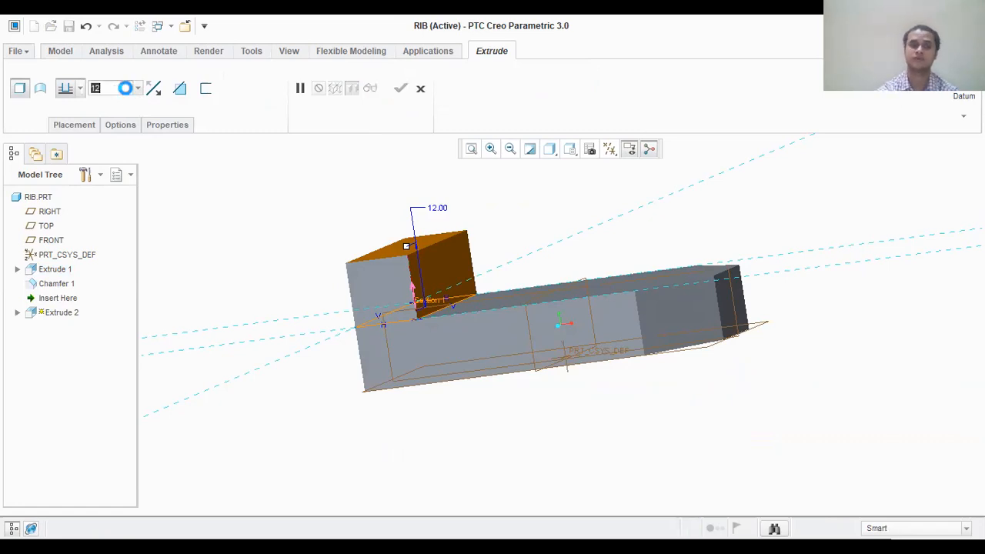
left_click(152, 89)
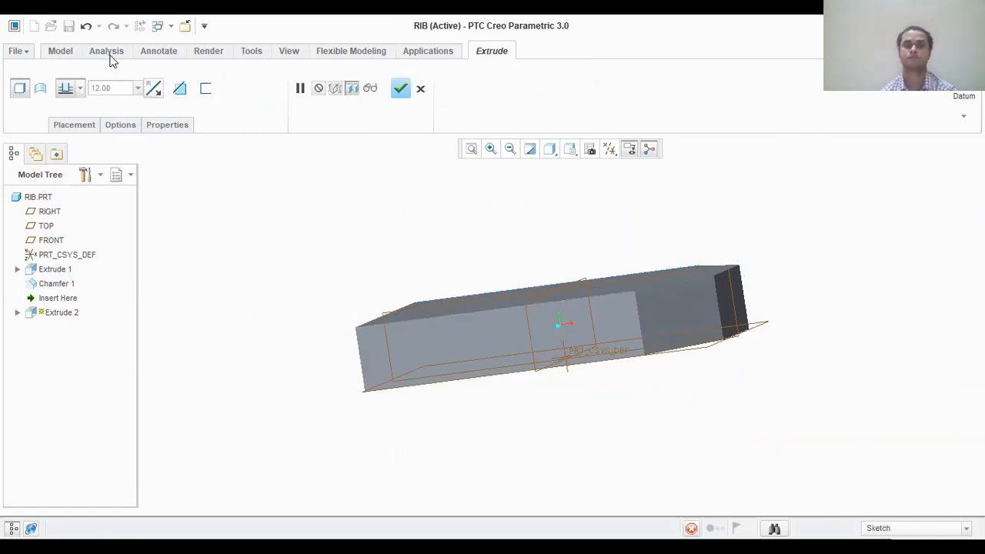
scroll(115, 89, "up", 2)
scroll(231, 83, "down", 1)
scroll(446, 51, "up", 2)
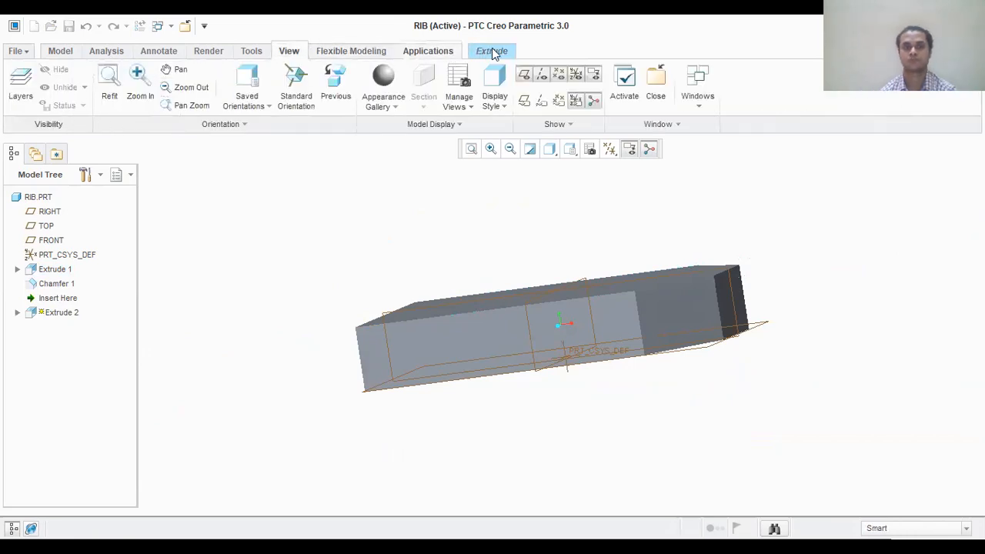
left_click(492, 52)
left_click(493, 56)
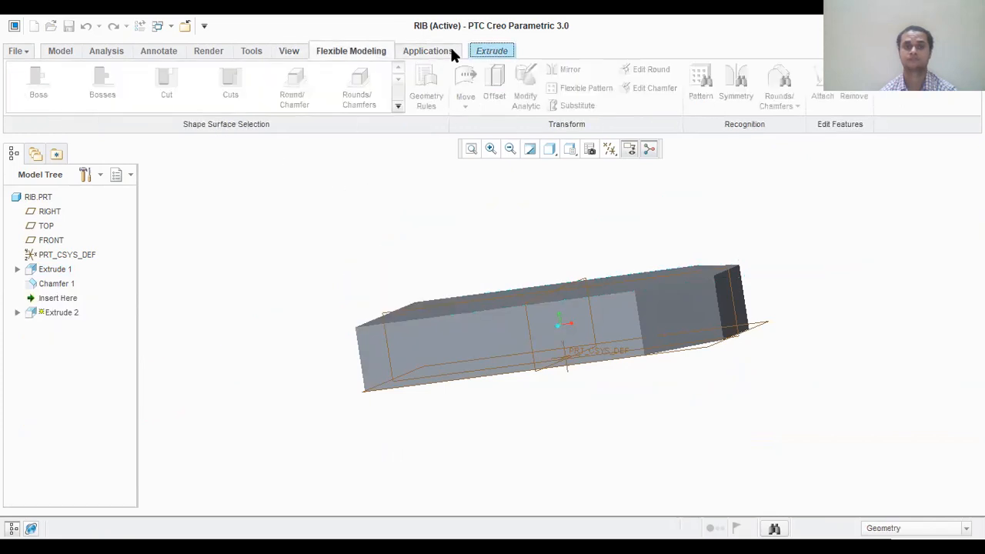
left_click(486, 50)
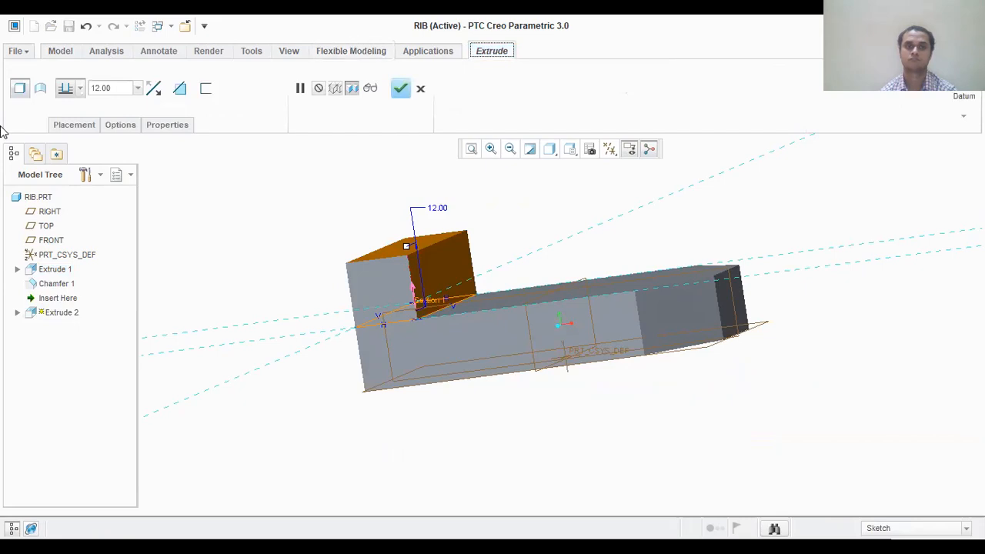
scroll(107, 84, "up", 5)
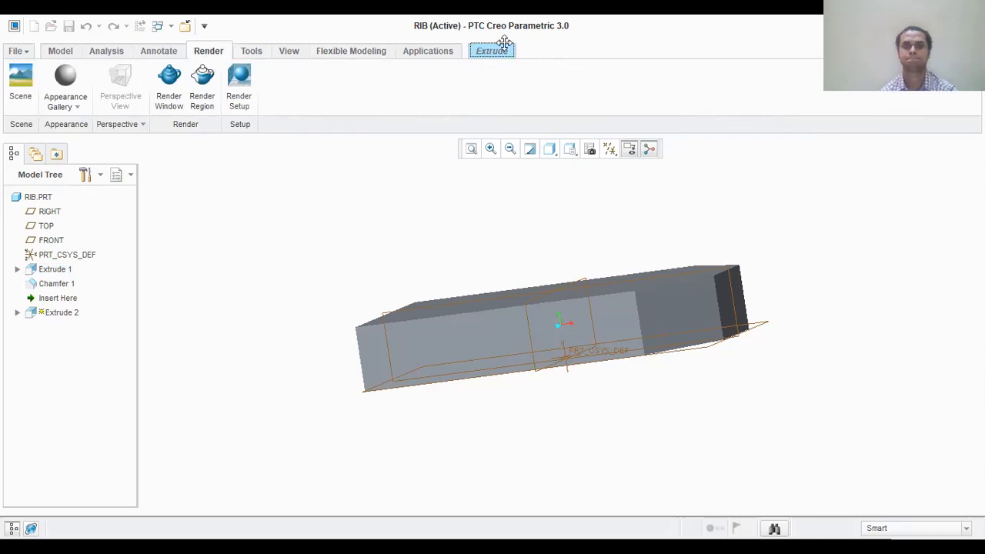
scroll(496, 54, "down", 1)
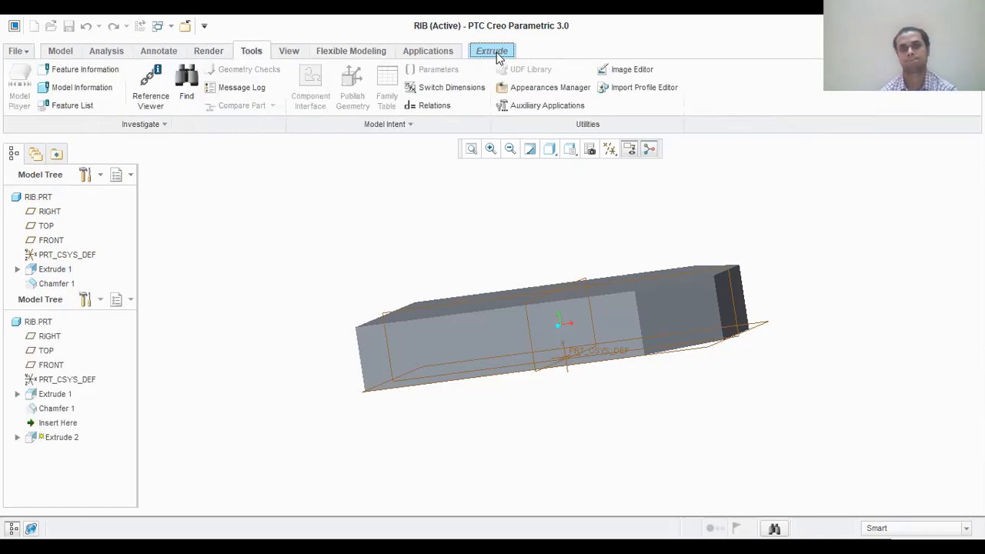
left_click(497, 48)
scroll(477, 85, "up", 2)
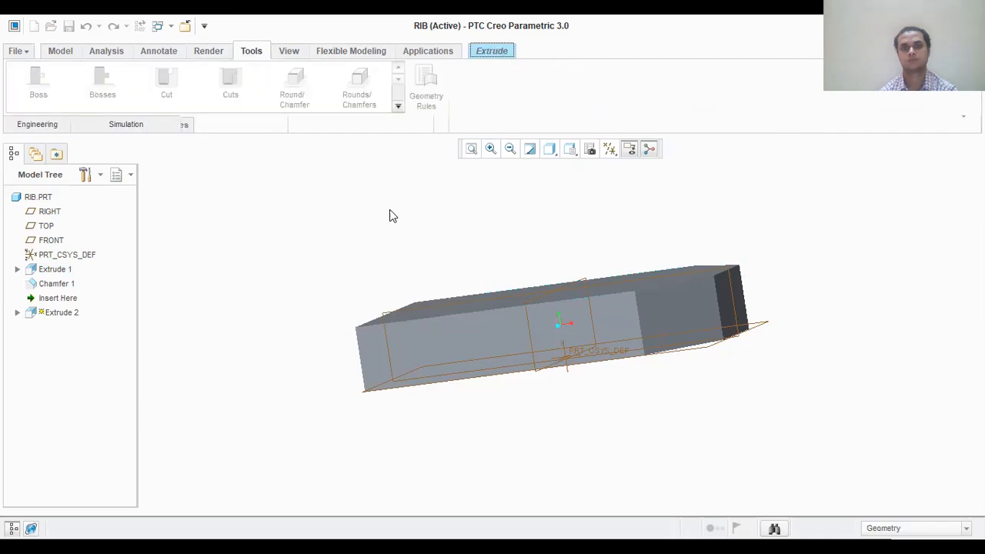
left_click(497, 52)
scroll(146, 97, "up", 1)
scroll(120, 94, "down", 1)
left_click(502, 54)
left_click(501, 54)
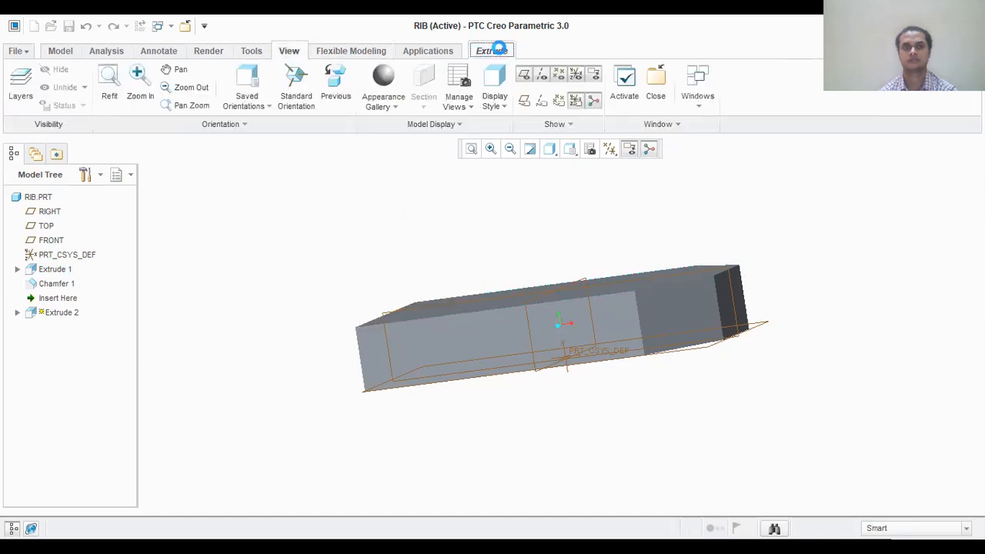
left_click(486, 59)
- Set the end rectangle's extrusion depth to 48 mm and complete the upright plate
double_click(437, 210)
type("48")
key("Return")
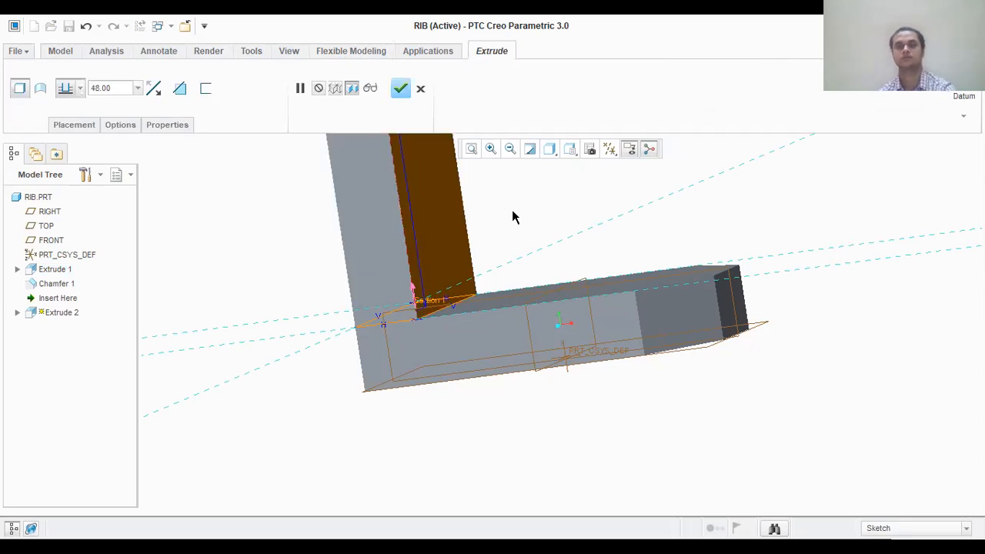
left_click(400, 87)
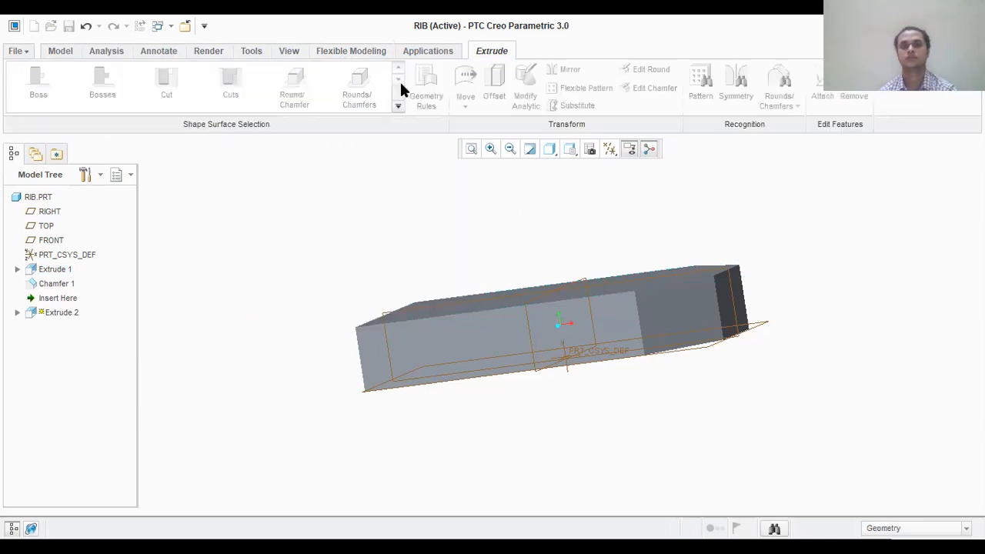
left_click(432, 51)
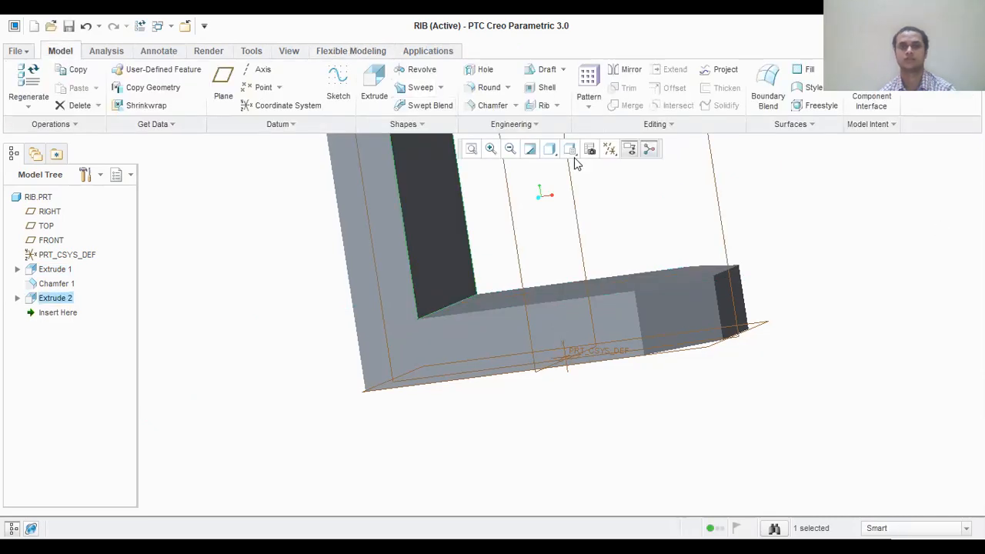
- Round the two upper corner edges of the upright plate in one set with a radius of 21 mm
left_click(472, 148)
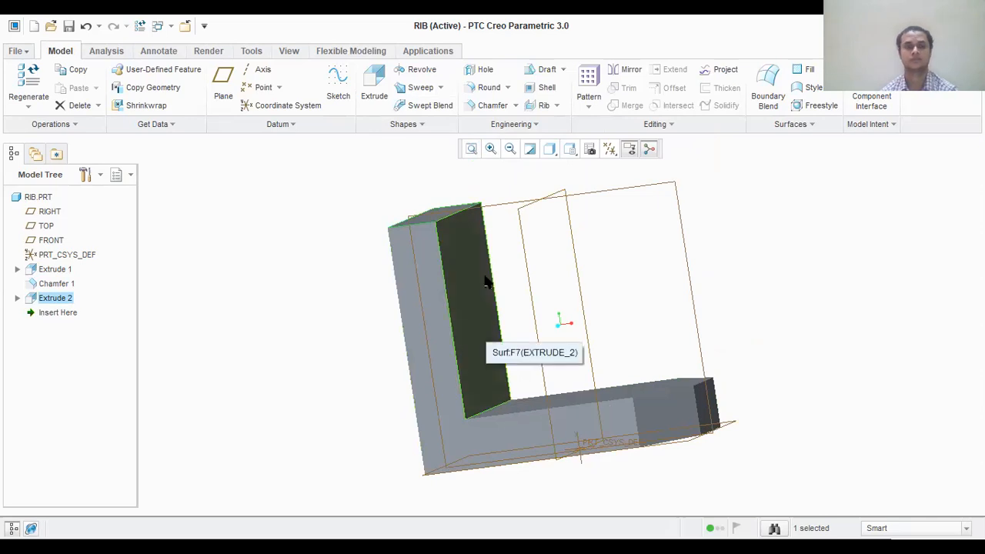
mouse_move(759, 278)
middle_mouse_down()
mouse_move(715, 305)
mouse_move(728, 264)
mouse_move(744, 285)
middle_mouse_up()
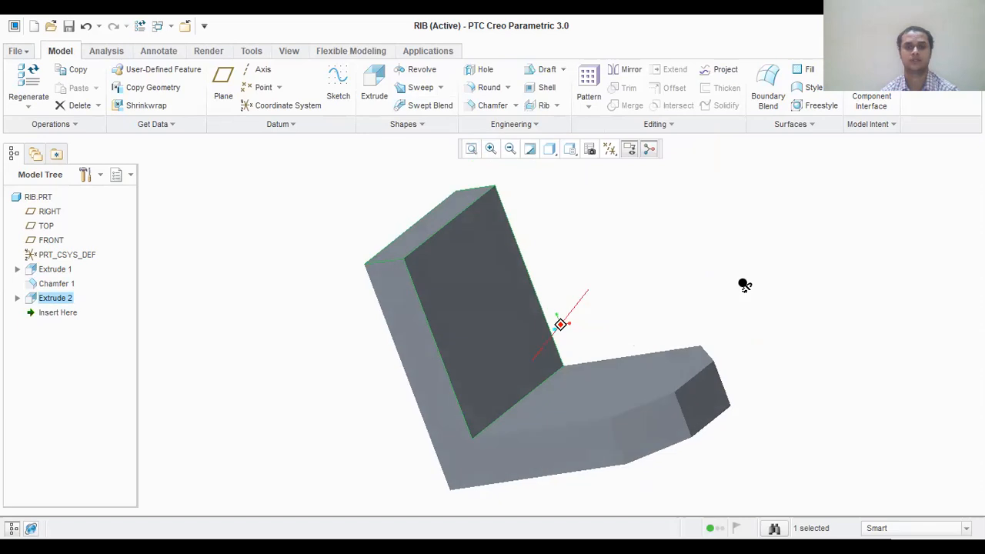
left_click(479, 87)
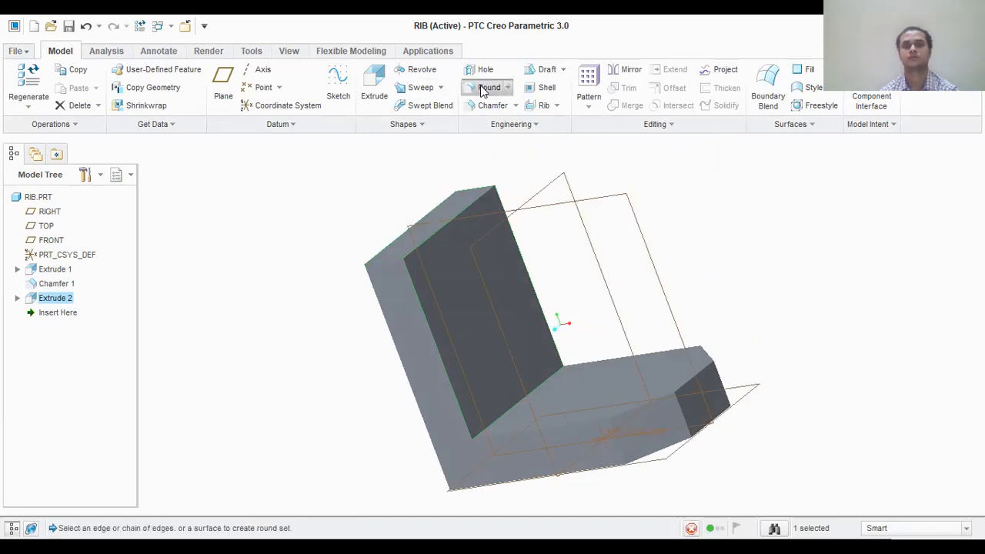
left_click(389, 268)
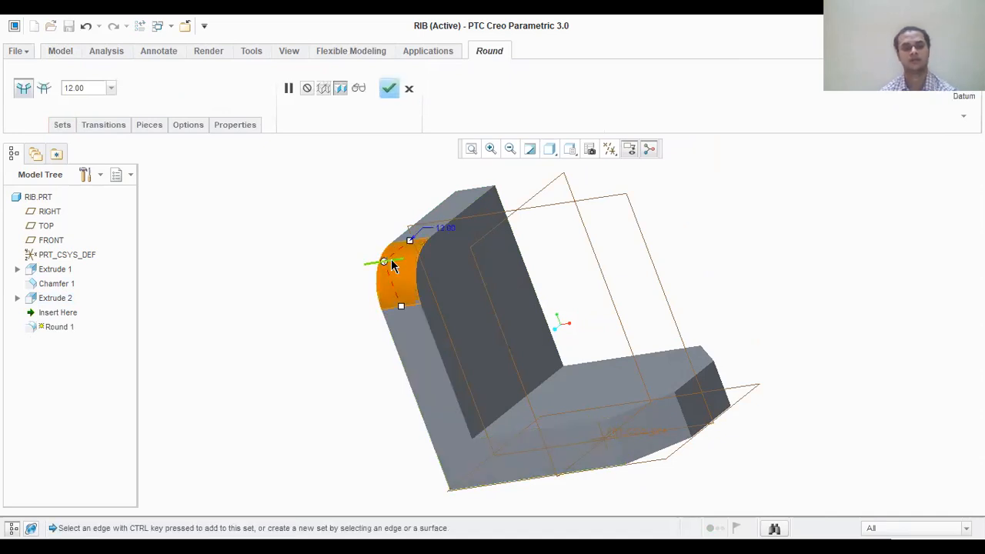
left_click(473, 194, "ctrl")
double_click(94, 88)
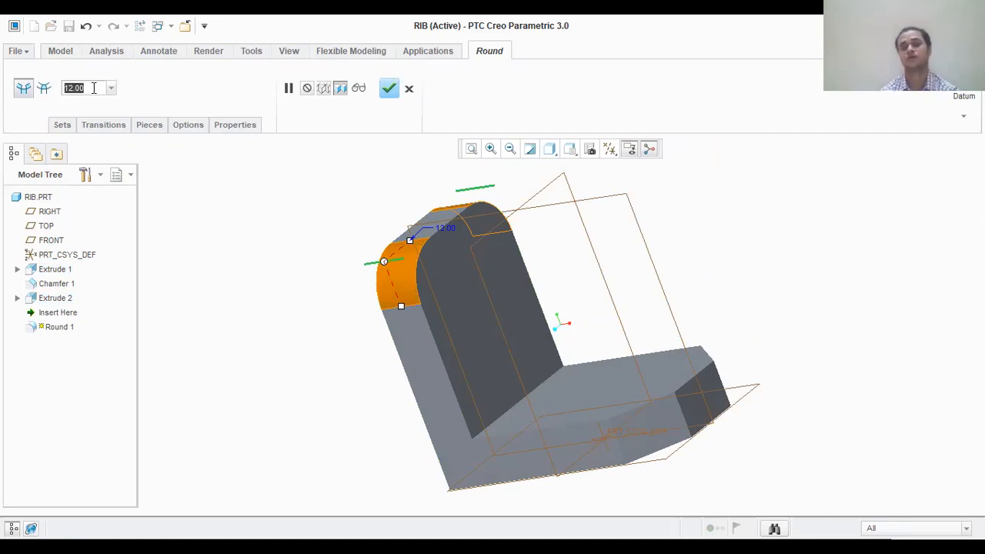
type("2")
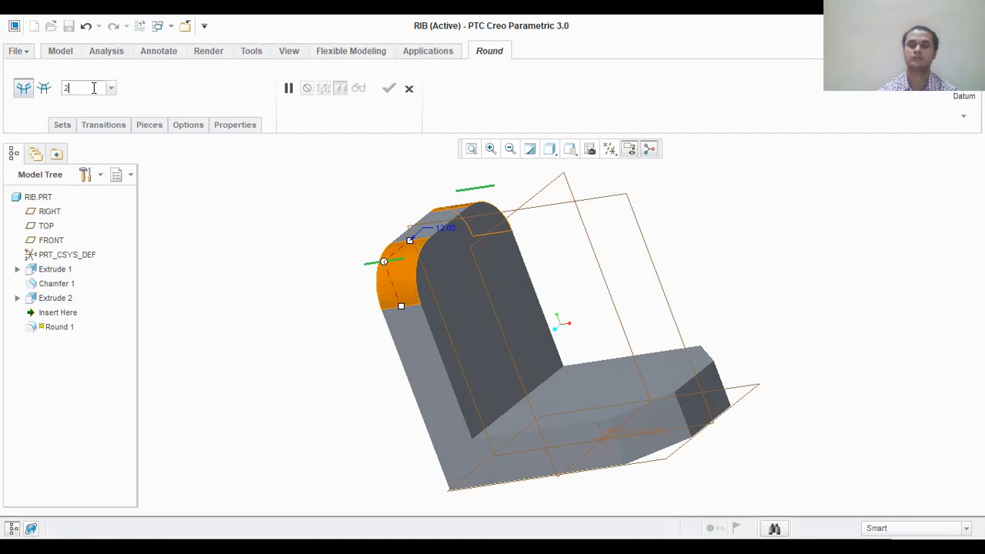
type("1")
key("Return")
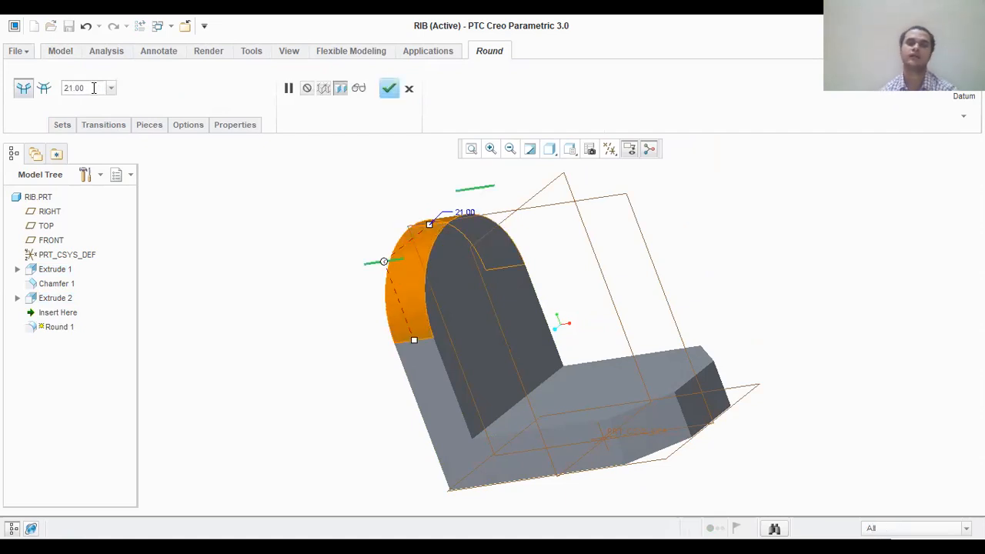
left_click(387, 89)
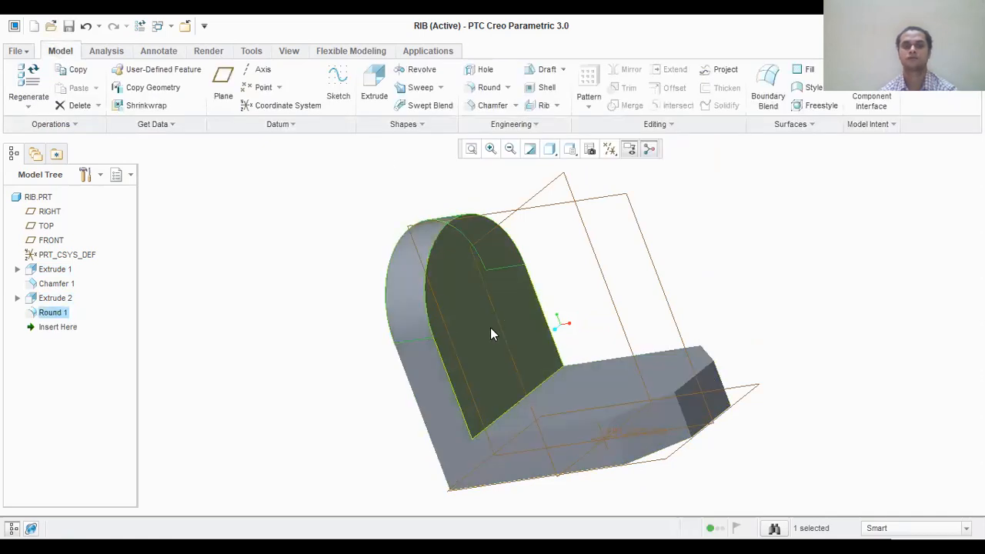
left_click(426, 396)
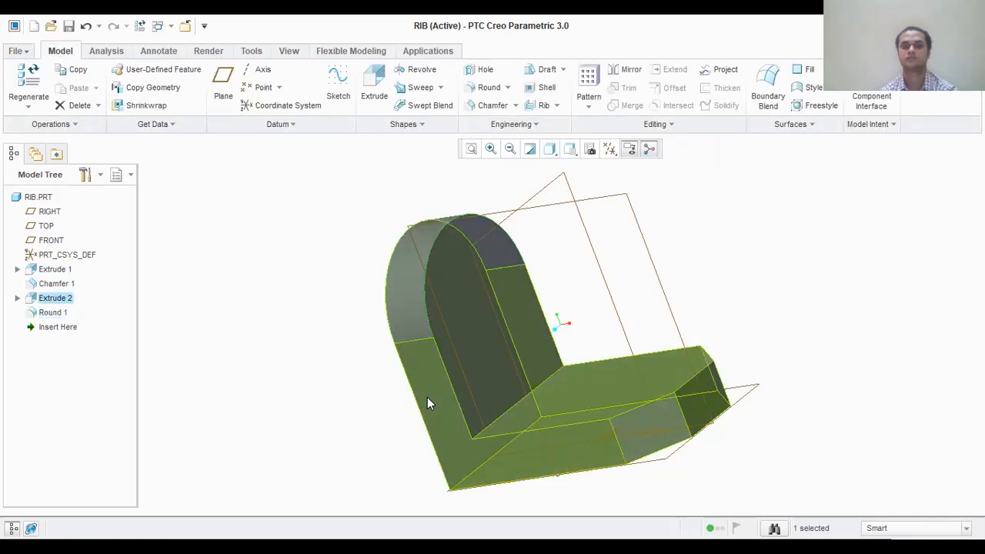
- Start an extrude sketch on the FRONT plane, referencing the plate's inner face, the block's upper face and its chamfered end
left_click(427, 397)
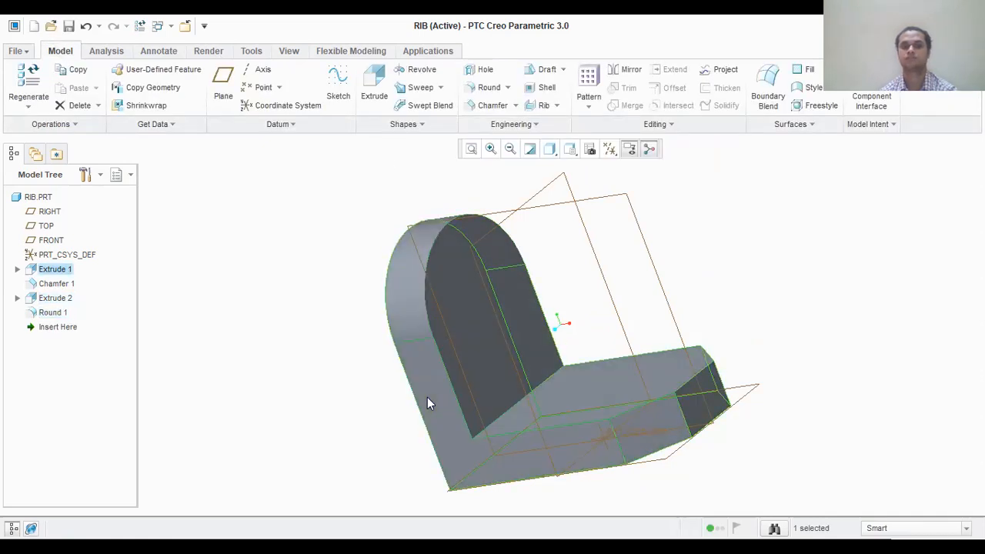
left_click(588, 205)
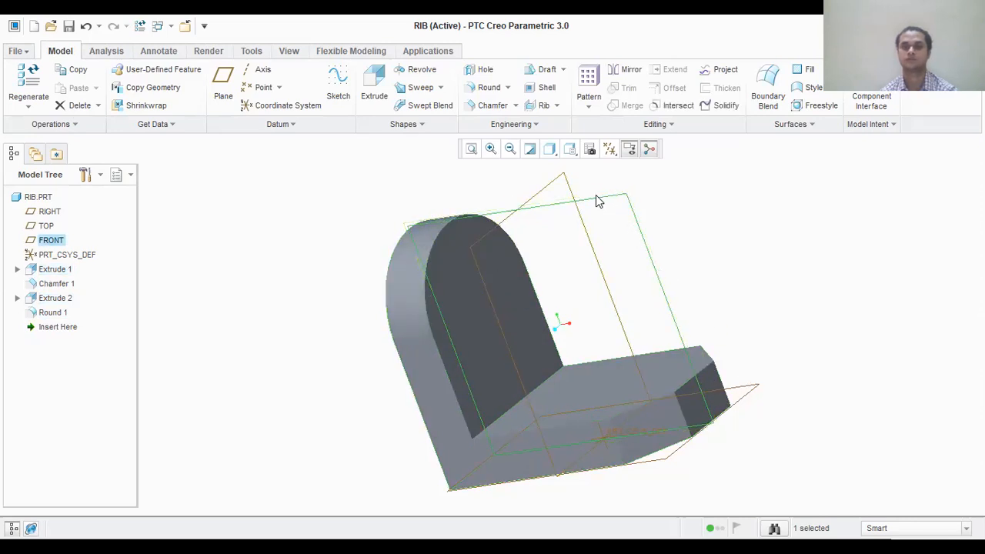
left_click(374, 83)
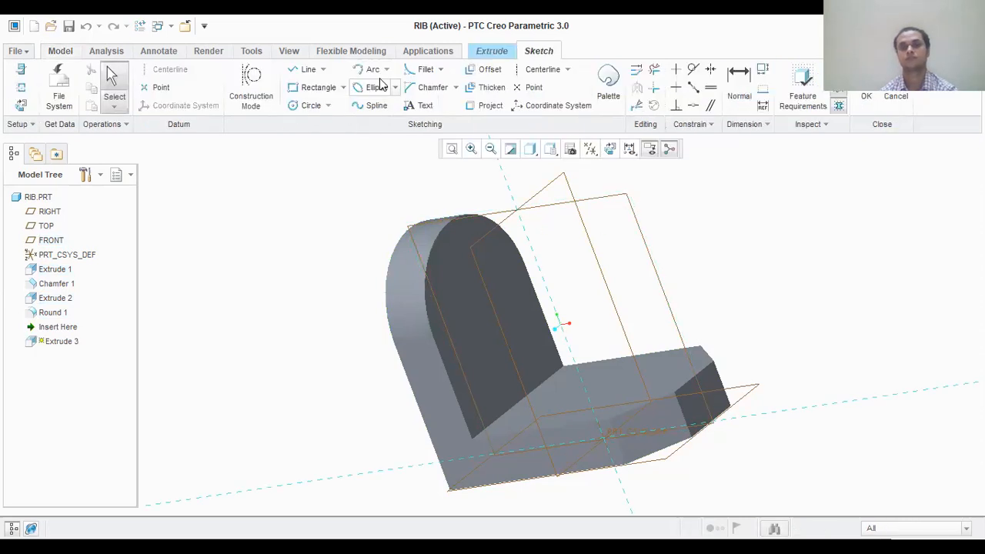
left_click(610, 149)
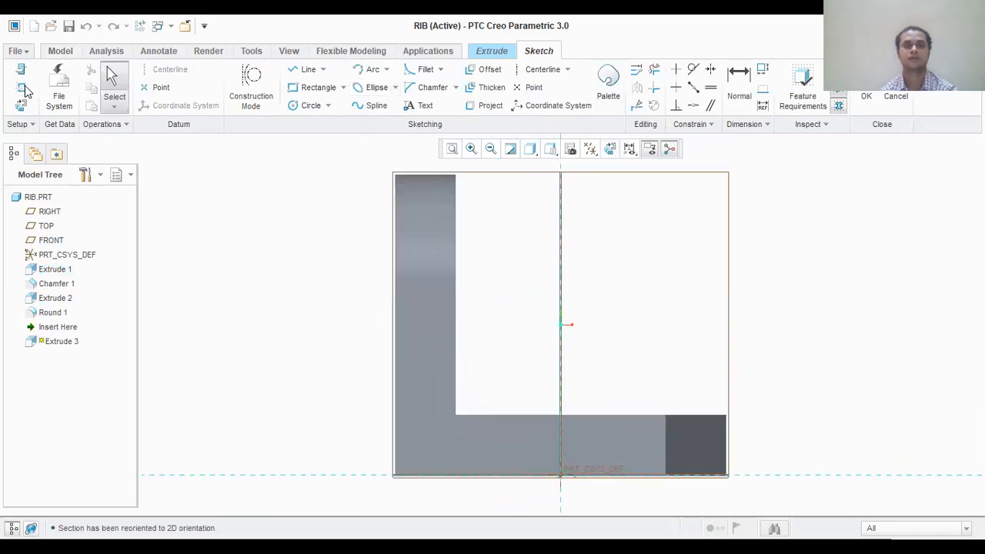
left_click(456, 226)
left_click(490, 416)
left_click(726, 446)
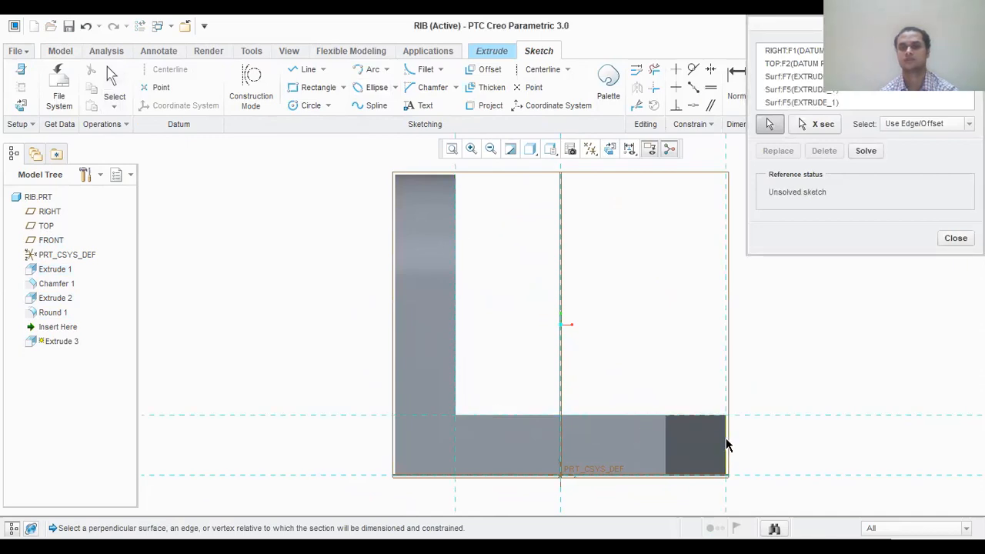
left_click(955, 240)
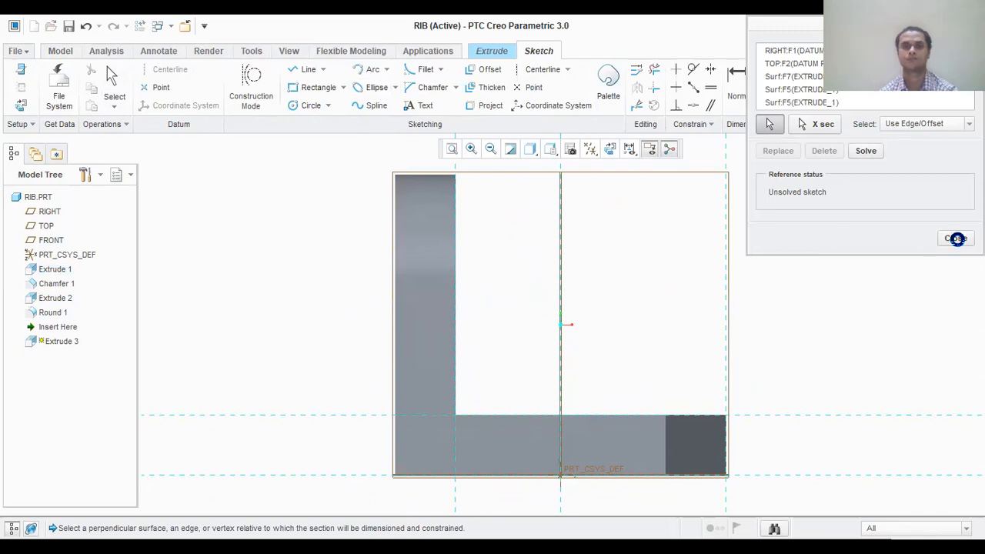
- Sketch a closed right triangle about 36 mm high from the plate's inner face along the block's upper face to its chamfered end
left_click(323, 70)
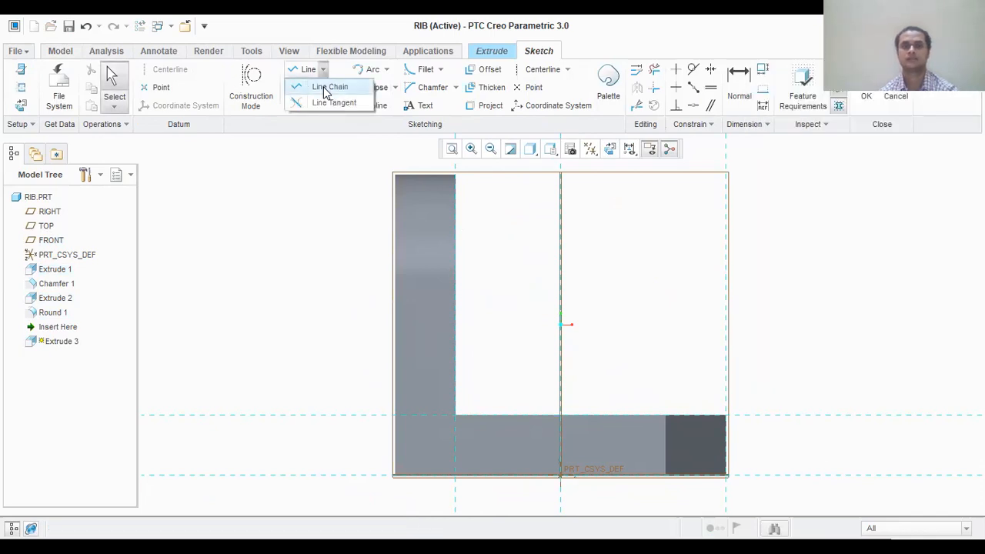
left_click(330, 87)
left_click(455, 233)
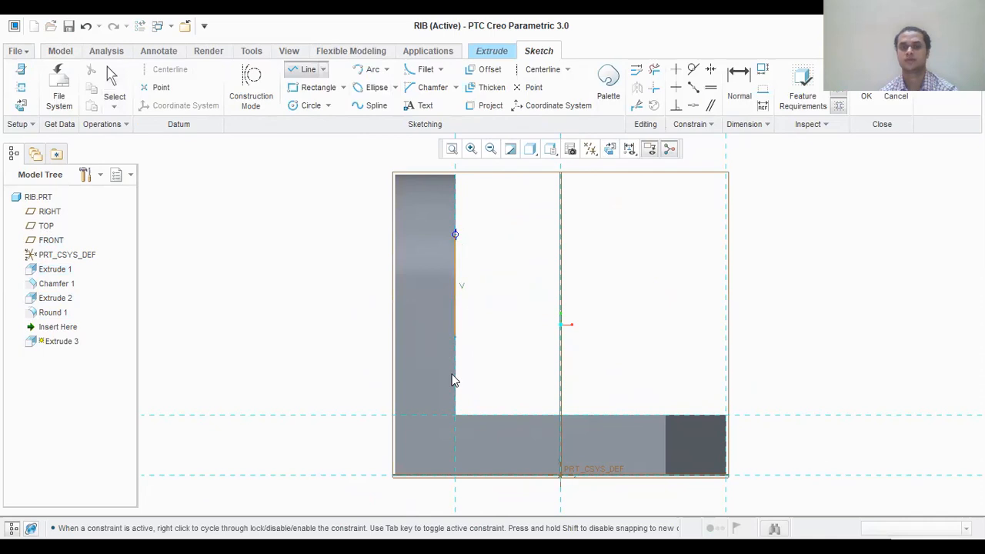
left_click(455, 415)
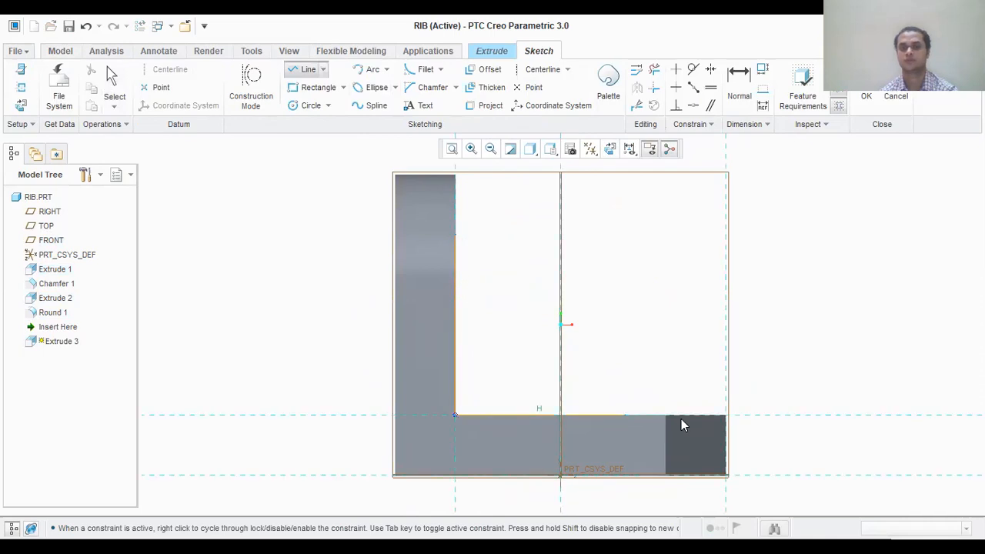
left_click(727, 419)
left_click(454, 235)
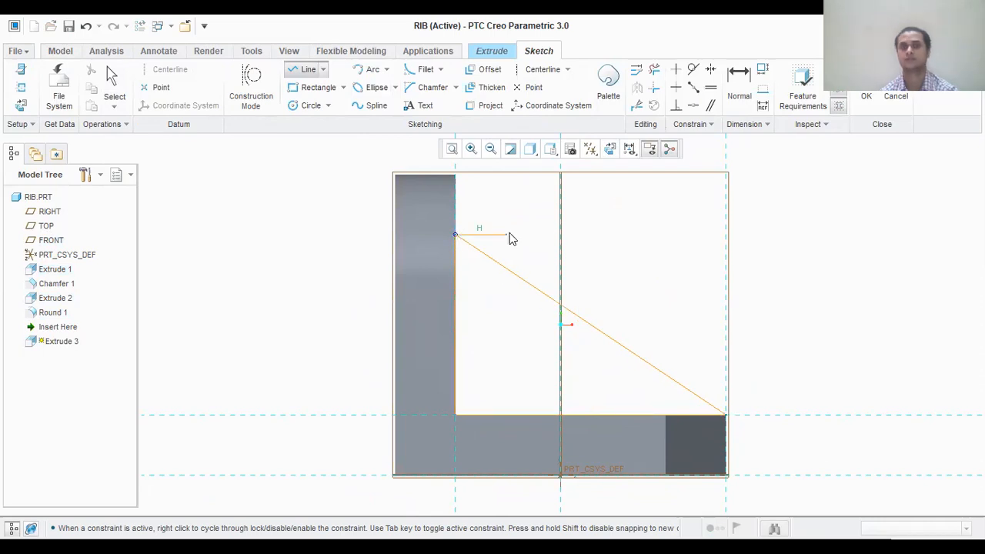
right_click(576, 230)
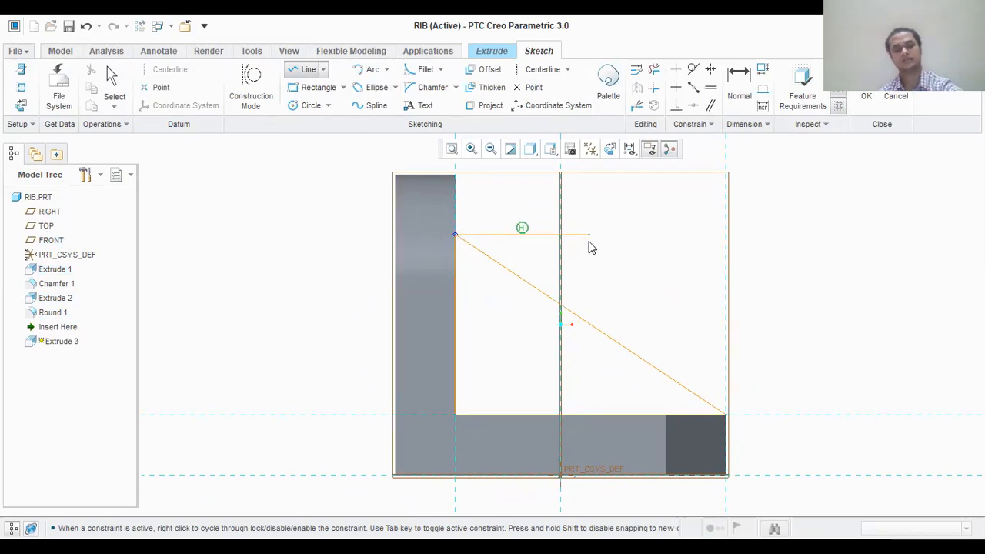
middle_click(590, 247)
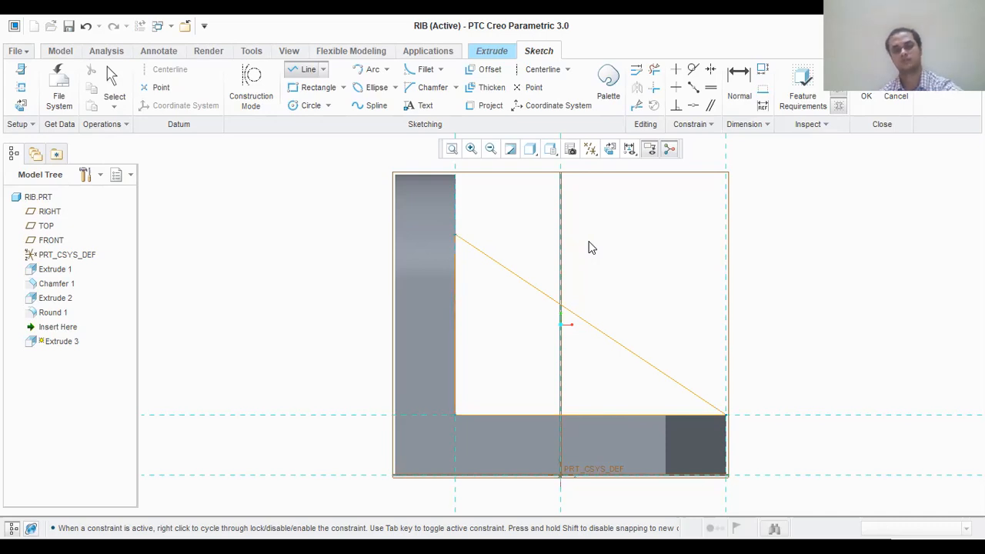
middle_click(590, 246)
- Set the triangle's vertical side to 42 mm and finish the sketch
left_click(469, 305)
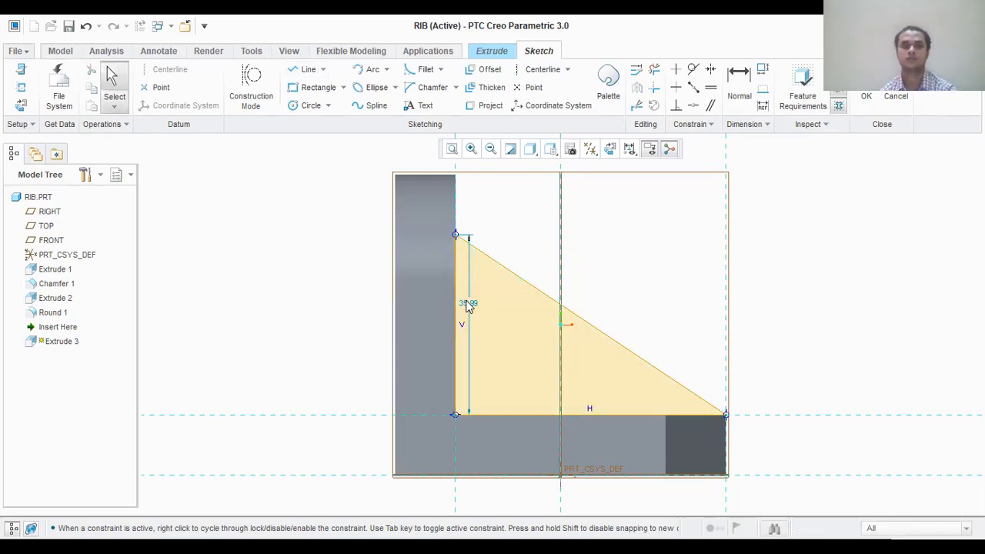
double_click(471, 304)
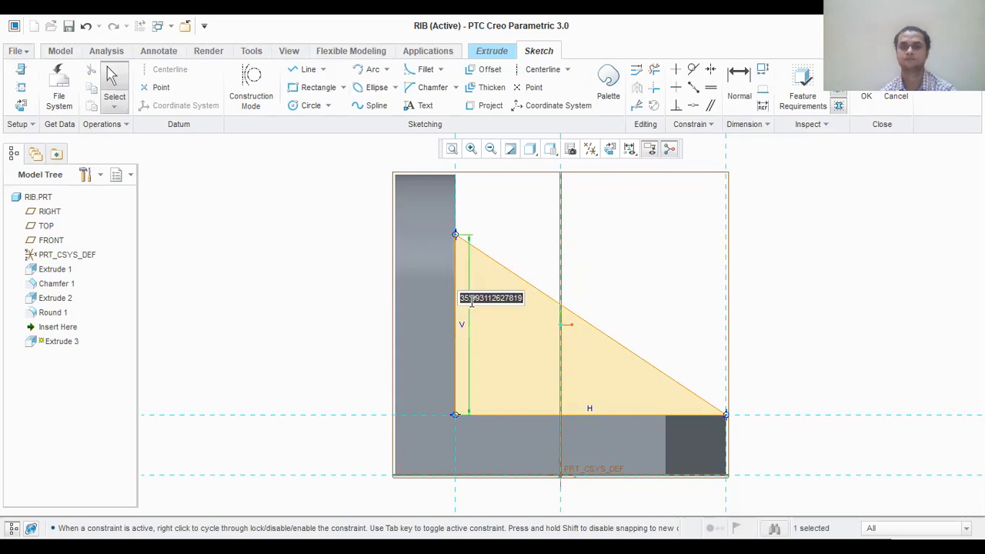
type("42")
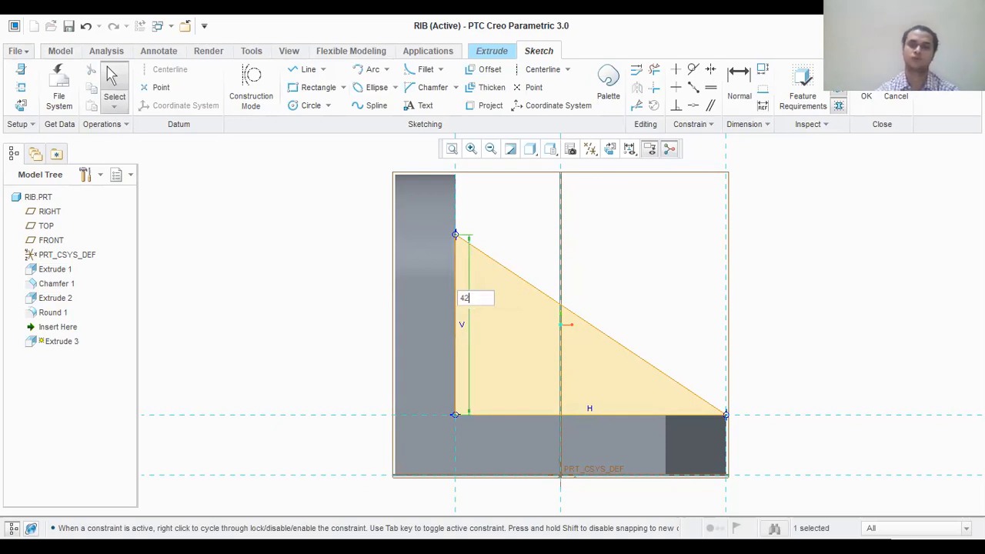
key("Return")
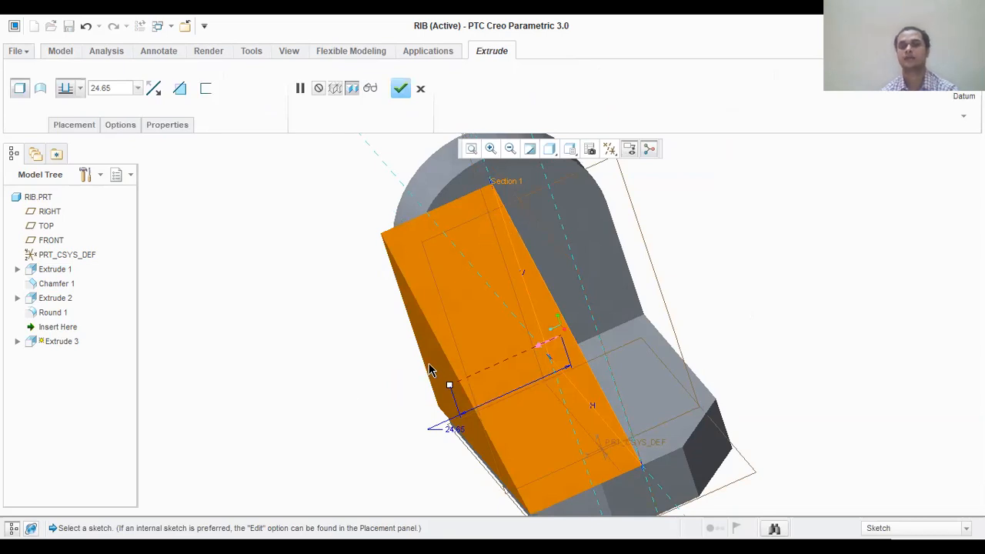
- Extrude the triangle symmetrically about the sketch plane with a total depth of 12 mm and complete the rib
left_click(160, 89)
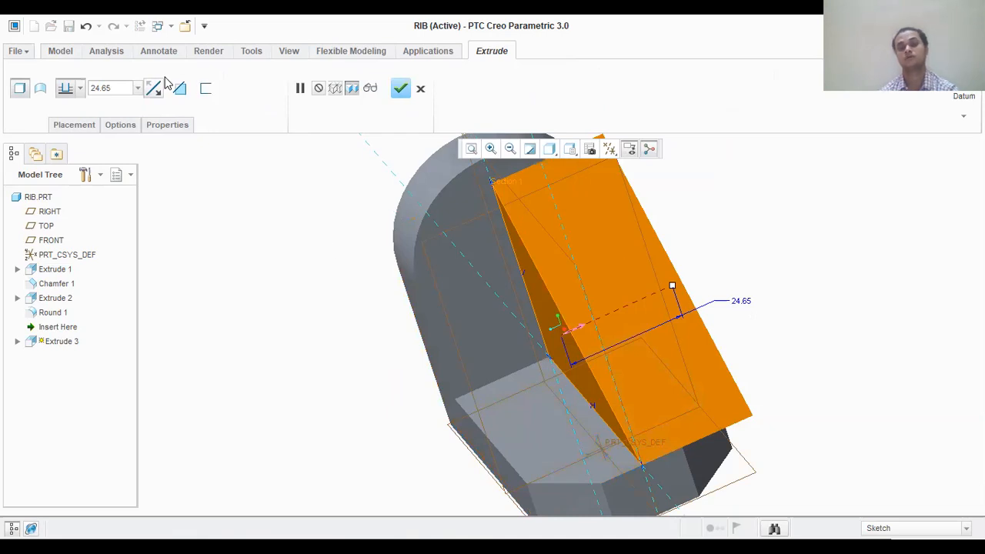
left_click(81, 90)
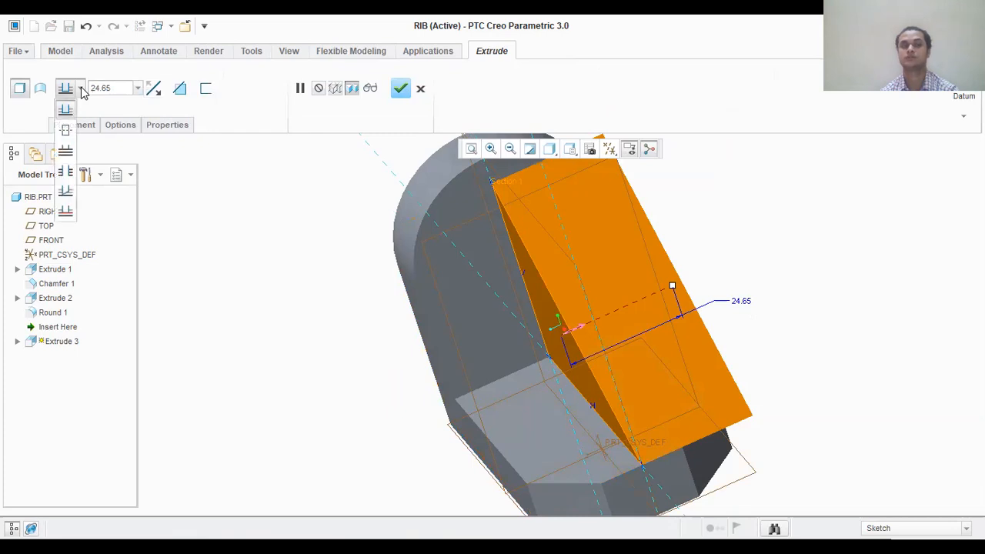
left_click(65, 130)
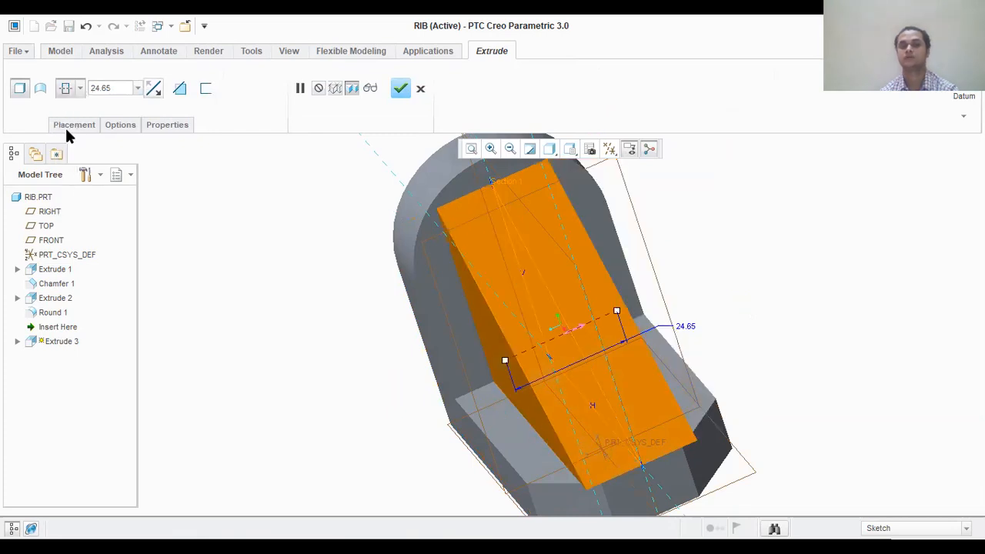
left_click(121, 90)
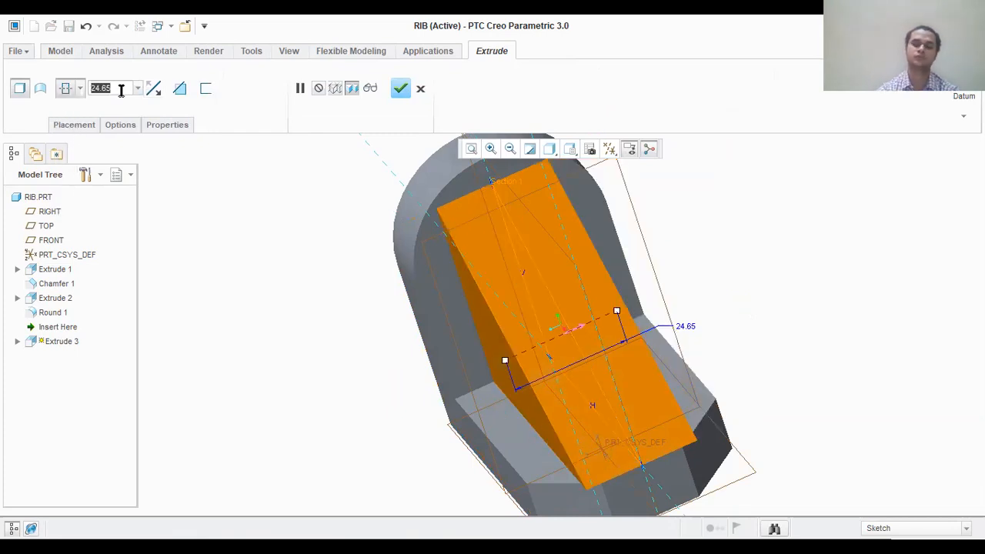
type("12")
key("Return")
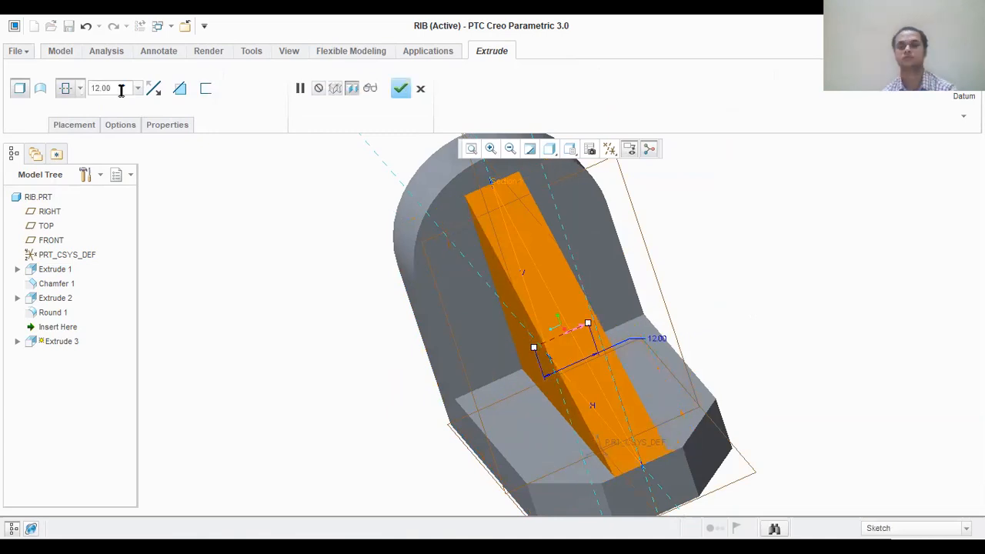
left_click(401, 89)
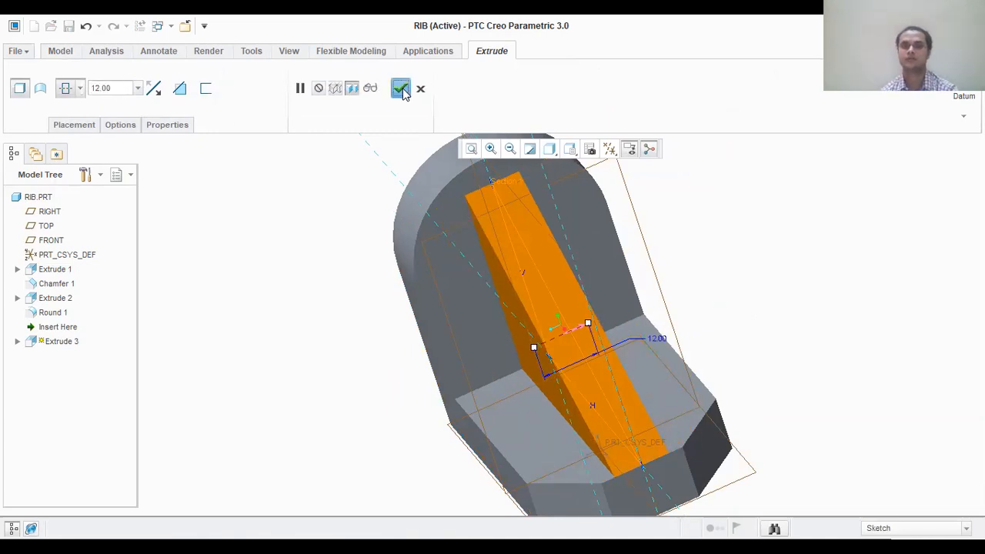
- Deselect the new rib and hide the datum planes and coordinate systems
middle_click_drag(356, 400, 376, 411)
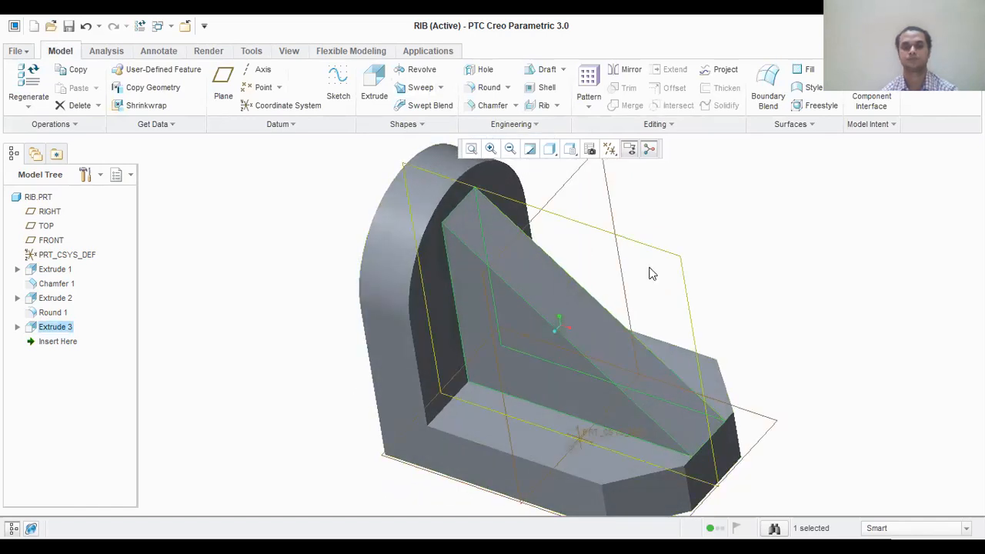
left_click(509, 148)
middle_click_drag(735, 325, 730, 328)
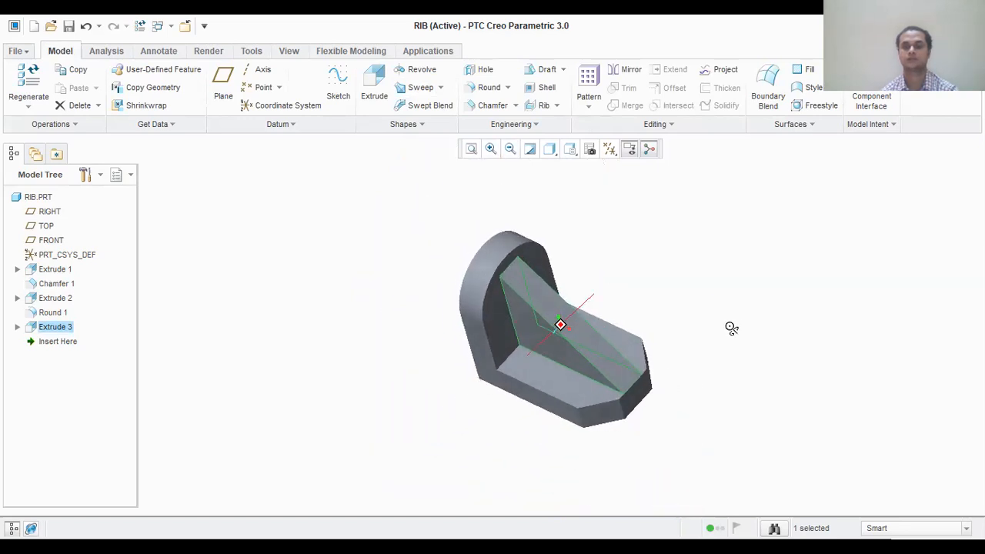
left_click(697, 273)
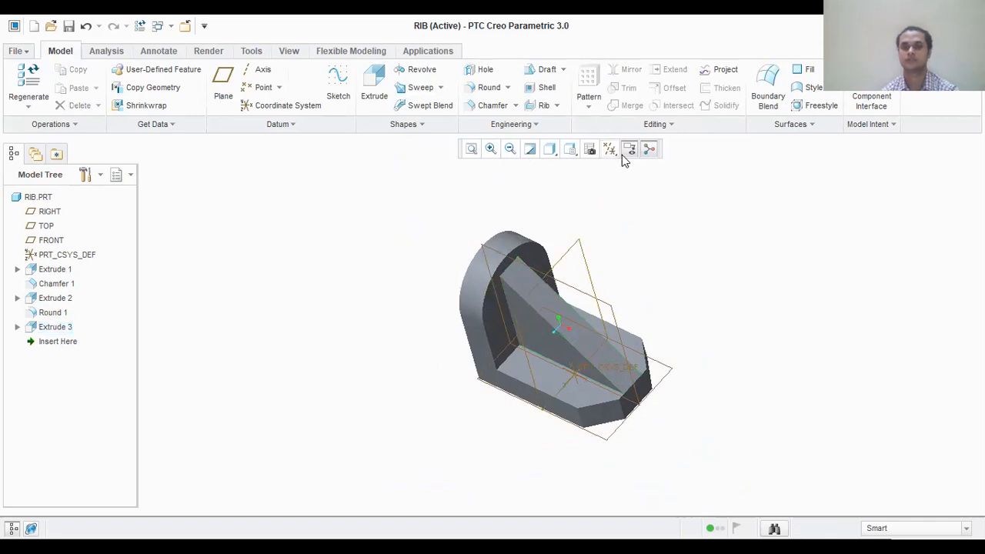
left_click(610, 151)
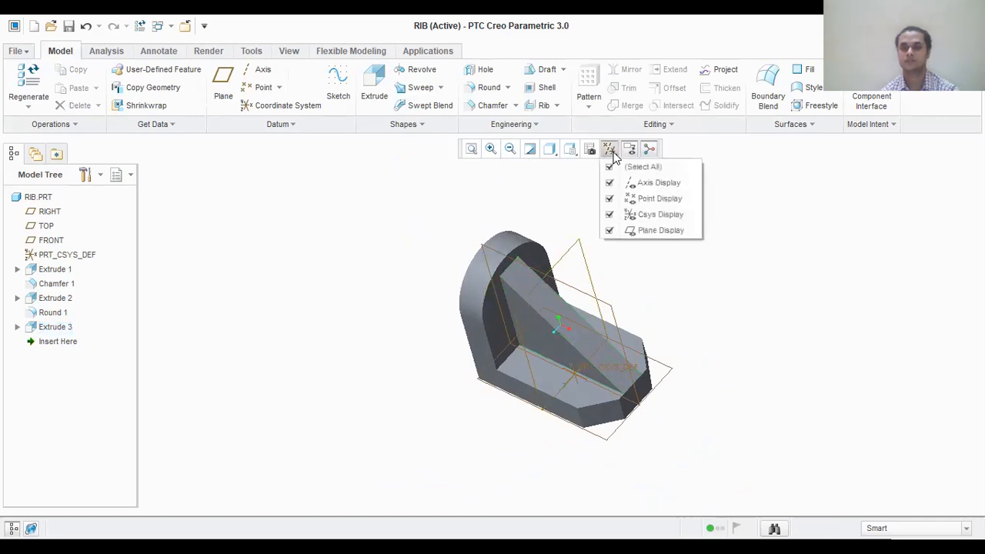
left_click(608, 230)
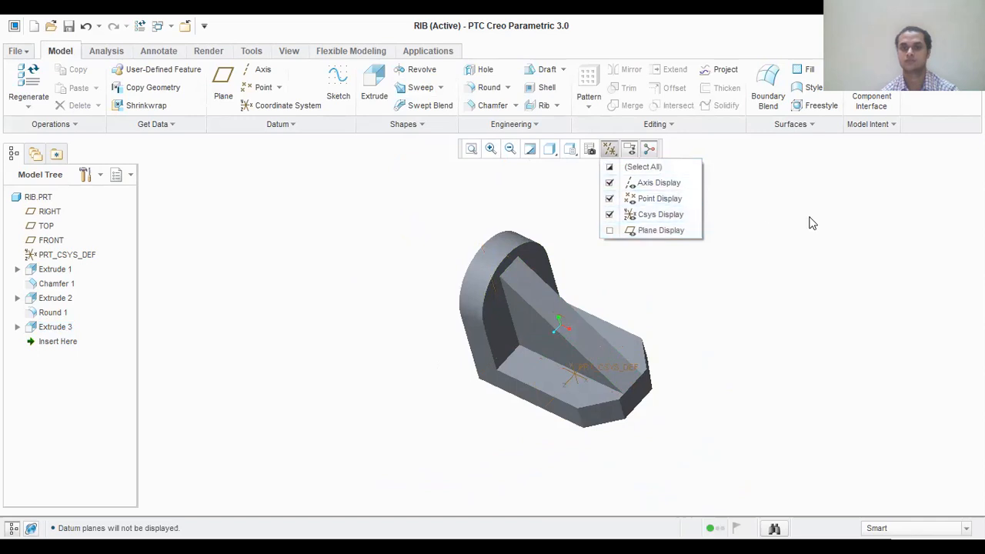
left_click(609, 214)
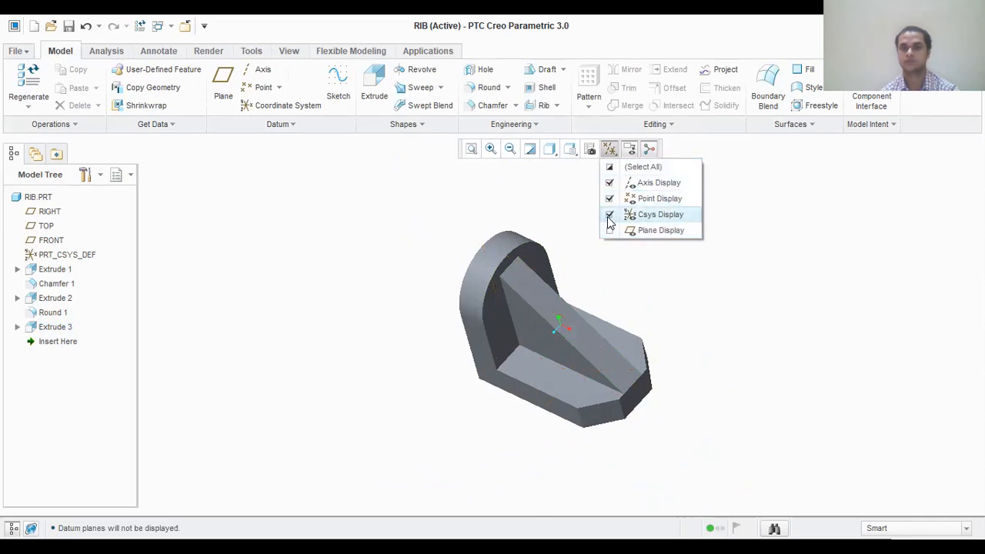
left_click(798, 249)
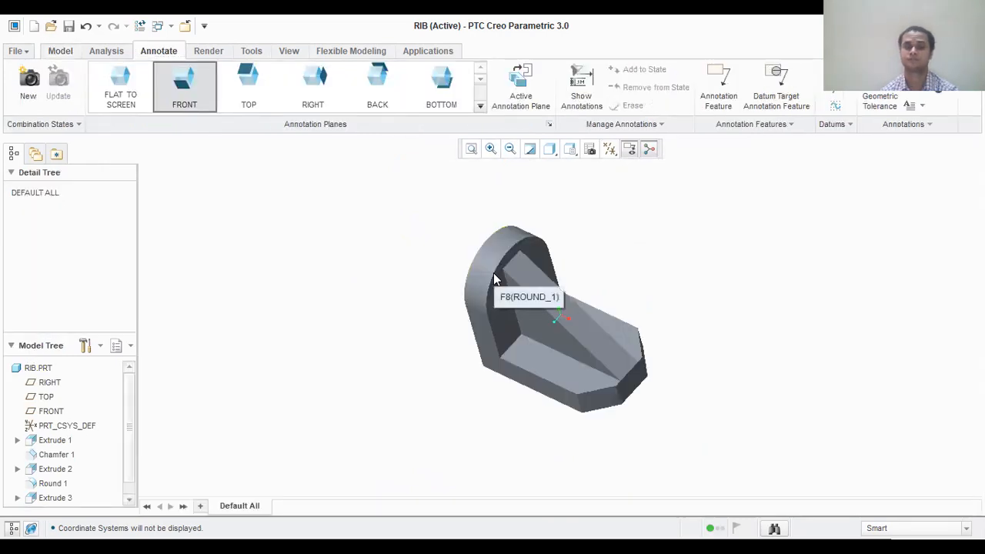
- Select the plate's round, the upright plate, the triangular rib and the base block together
left_click(493, 272)
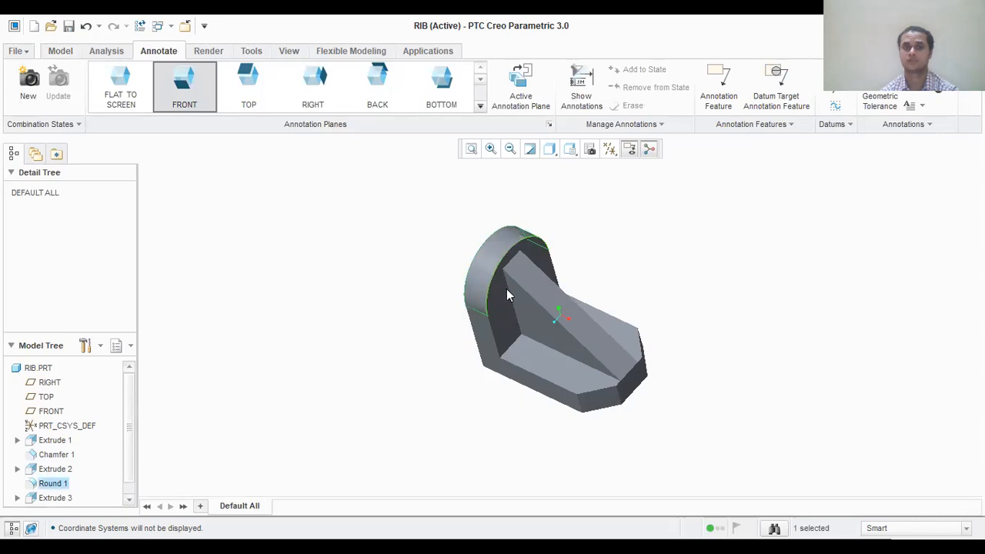
left_click(547, 327, "ctrl")
left_click(523, 369, "ctrl")
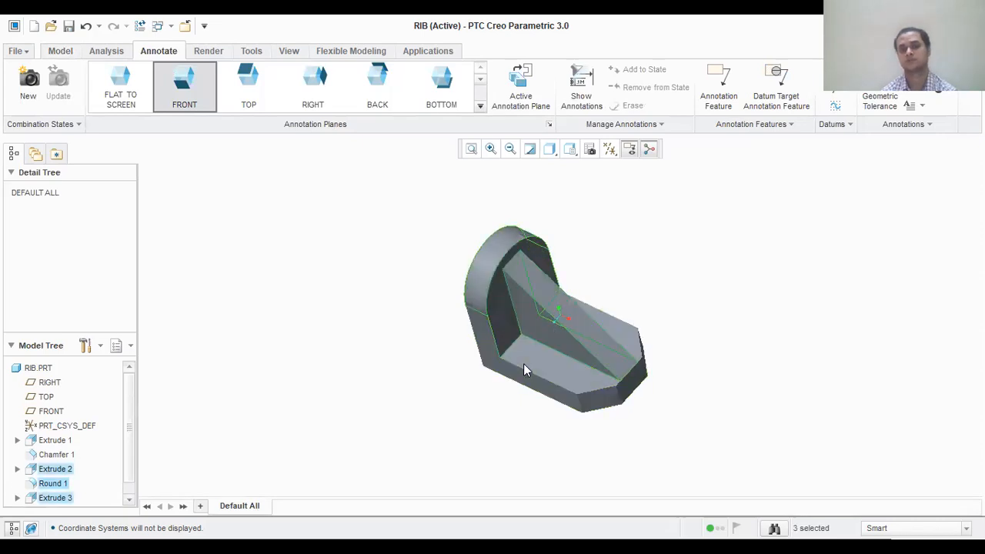
left_click(537, 378, "ctrl")
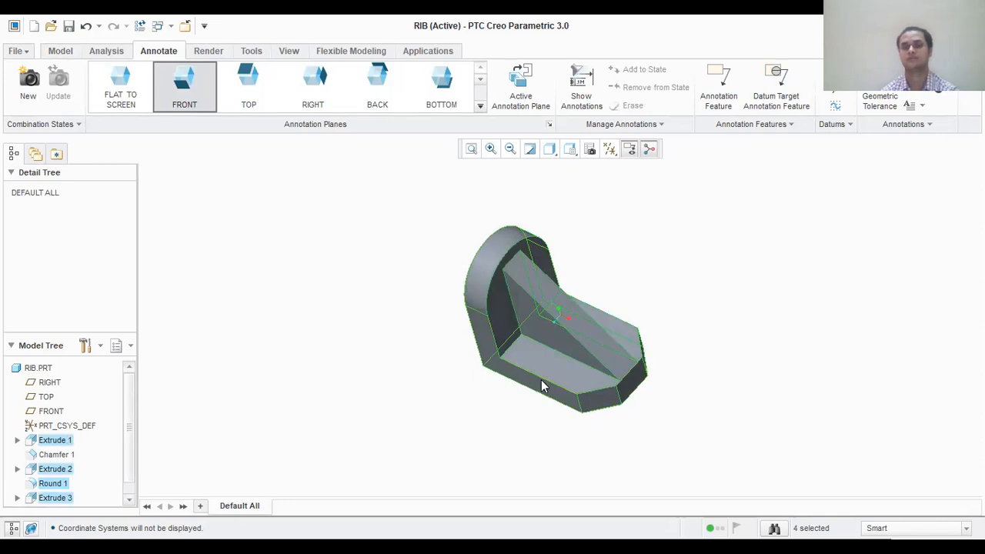
mouse_move(547, 424)
middle_mouse_down()
mouse_move(367, 226)
mouse_move(346, 174)
mouse_move(340, 213)
middle_mouse_up()
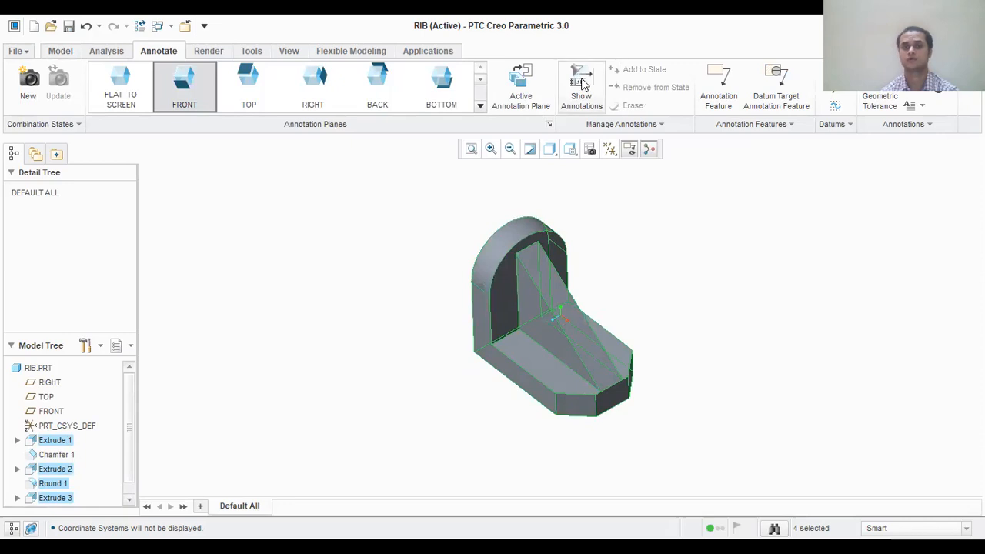
scroll(582, 81, "down", 1)
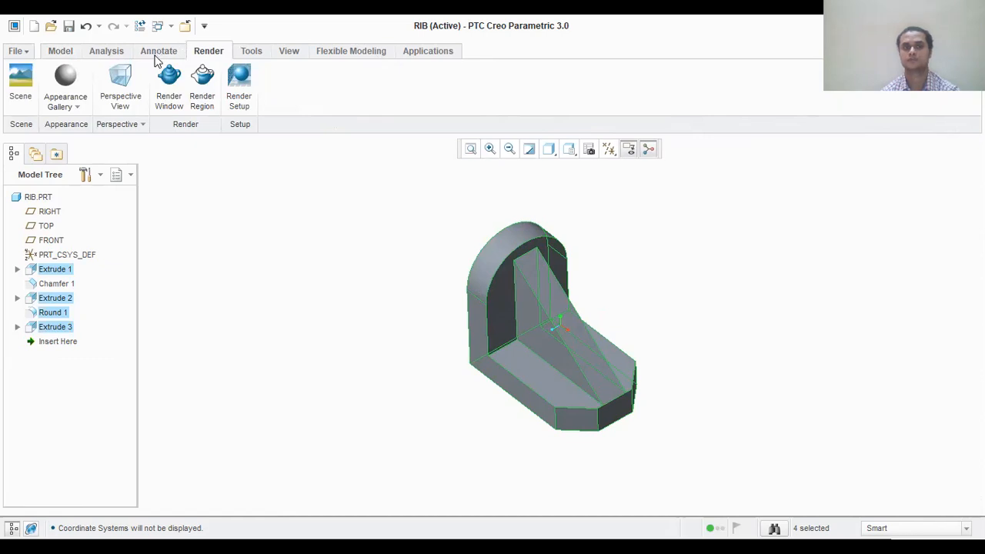
scroll(516, 122, "up", 1)
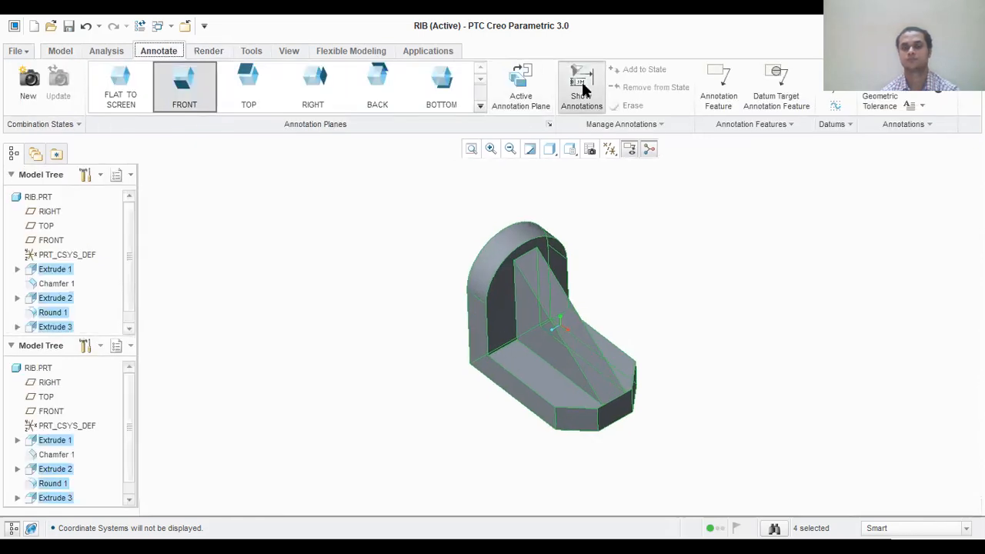
scroll(582, 90, "down", 1)
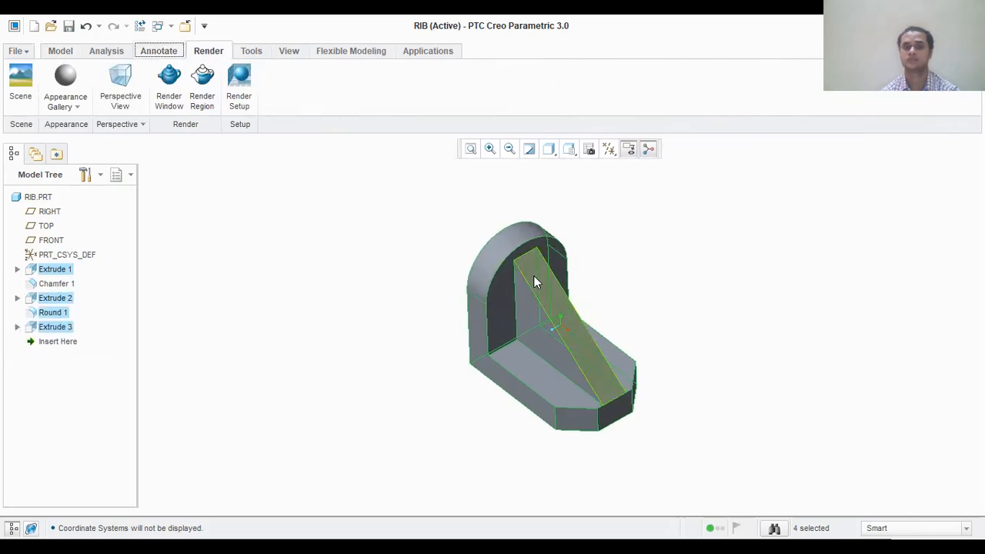
scroll(144, 53, "up", 3)
scroll(140, 58, "down", 1)
scroll(140, 57, "up", 1)
scroll(140, 57, "down", 1)
- Show all dimensions of the selected features as annotations on the model
left_click(140, 53)
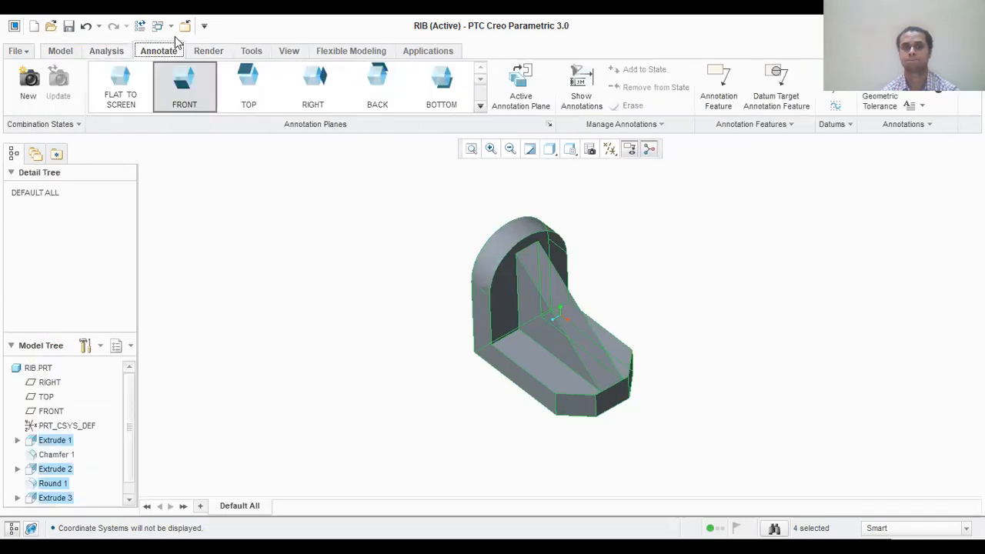
left_click(589, 80)
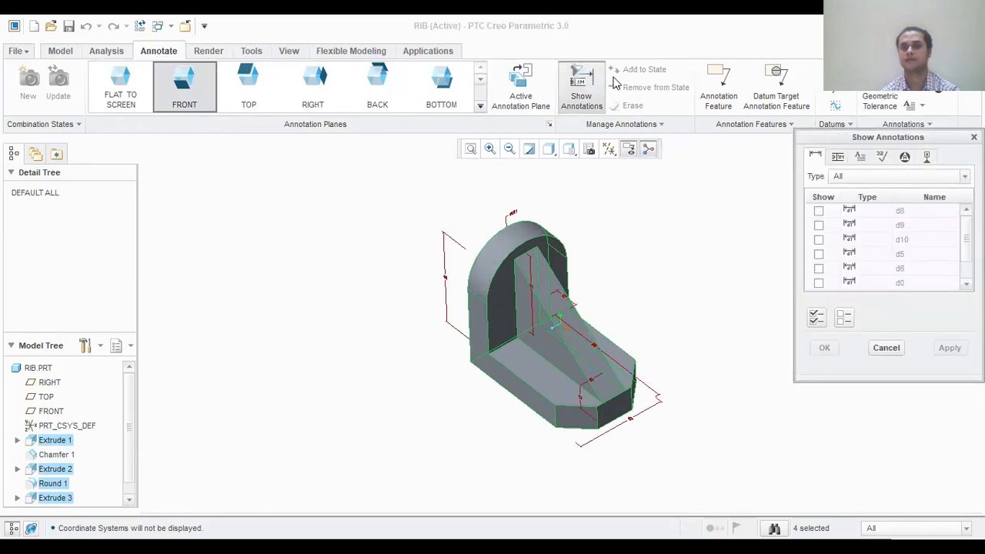
left_click(816, 317)
left_click(822, 348)
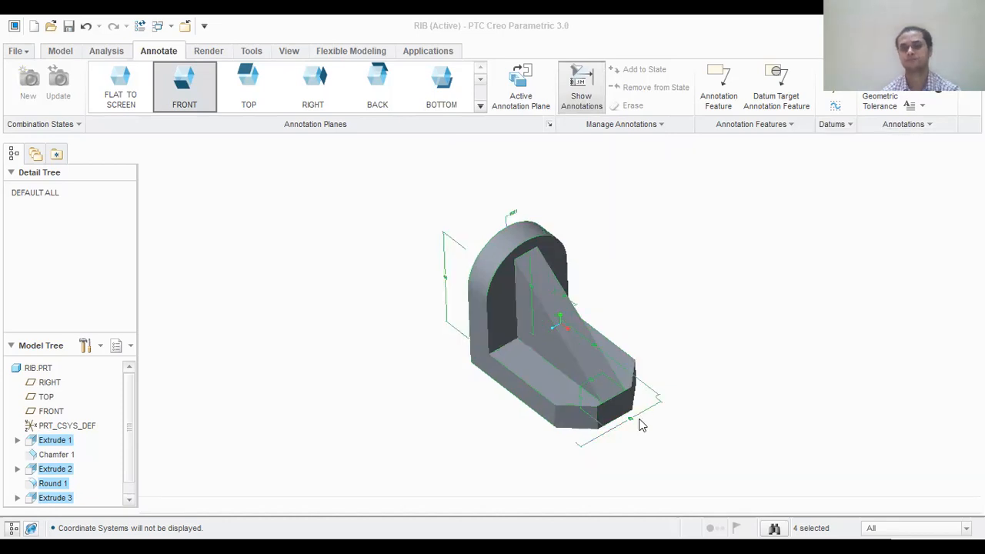
- Reposition the dimensions of the base, upright plate and rib clear of the solid and deselect them
left_click_drag(627, 406, 639, 433)
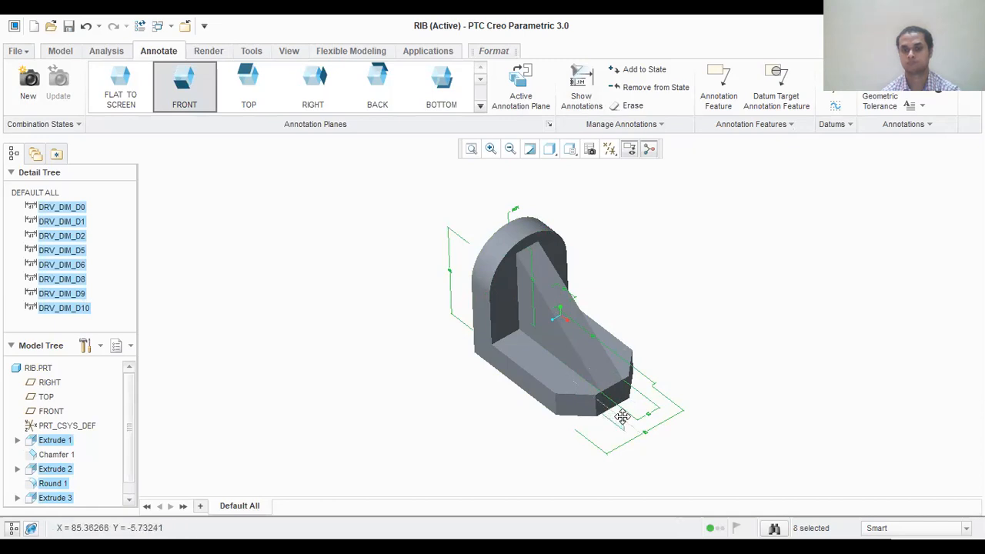
mouse_move(620, 297)
middle_mouse_down()
mouse_move(620, 323)
mouse_move(605, 283)
middle_mouse_up()
left_click_drag(604, 281, 637, 276)
mouse_move(580, 236)
left_mouse_down()
mouse_move(605, 222)
mouse_move(588, 246)
left_mouse_up()
middle_click_drag(406, 346, 400, 314)
middle_click_drag(428, 360, 450, 351)
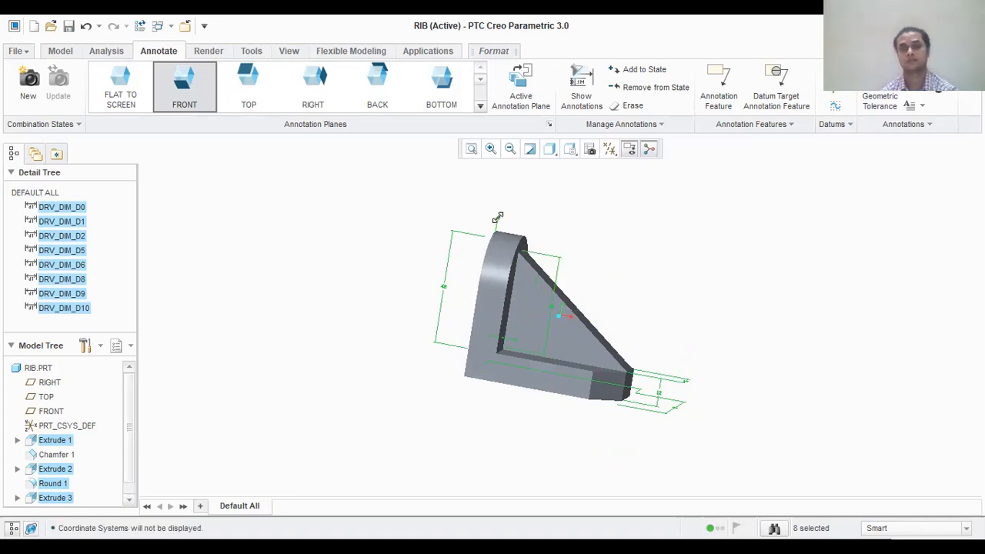
middle_click_drag(506, 220, 492, 221)
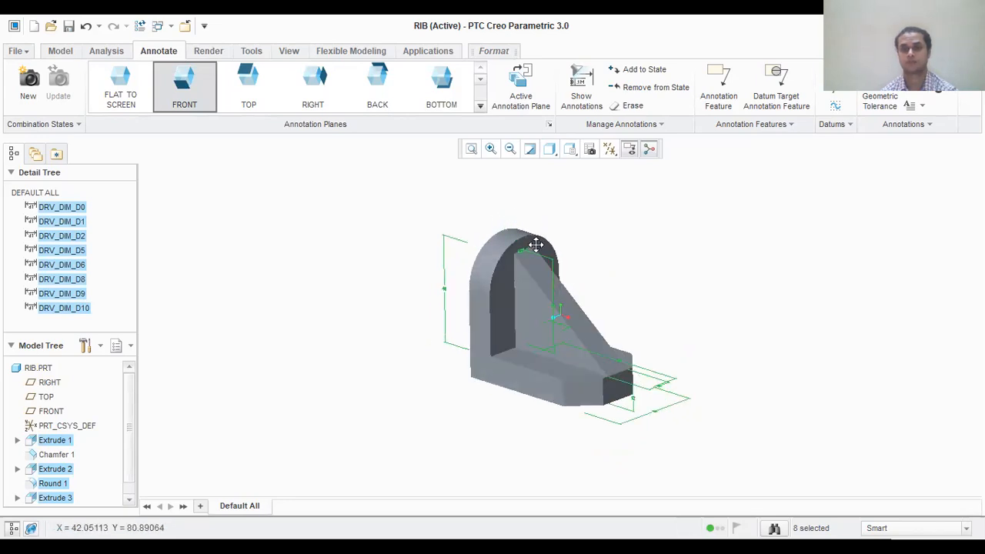
mouse_move(629, 257)
middle_mouse_down()
mouse_move(631, 268)
mouse_move(615, 275)
mouse_move(624, 275)
middle_mouse_up()
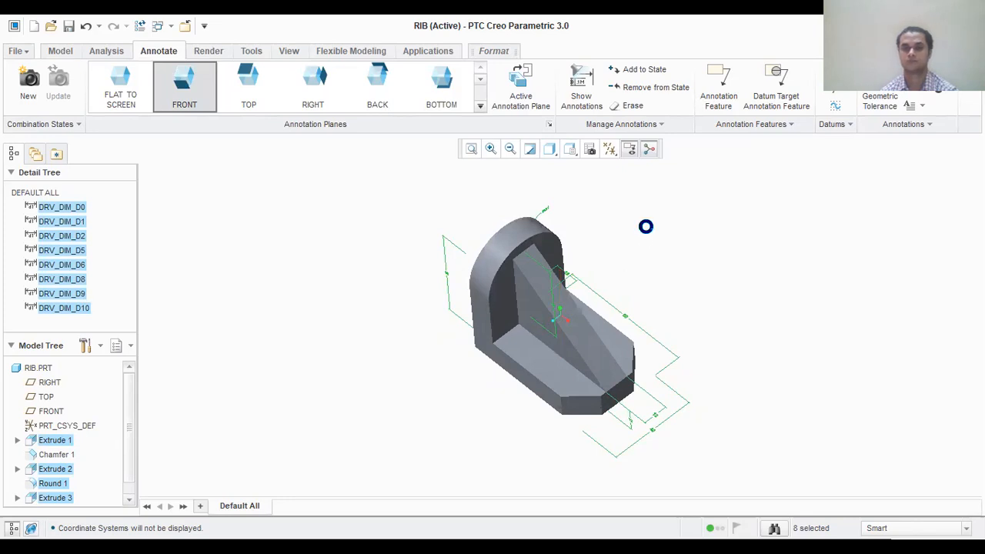
left_click(646, 226)
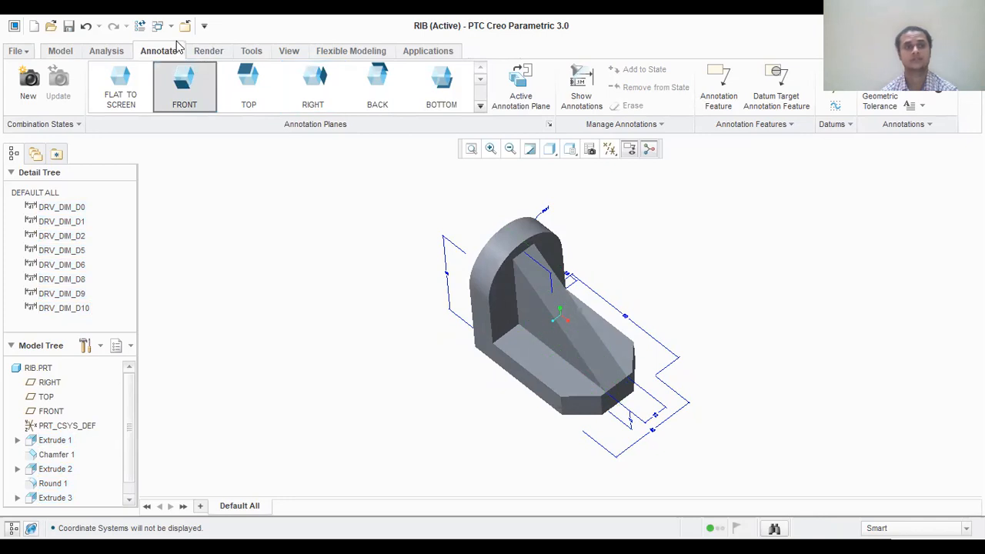
- Save a copy of the annotated model in PDF format with the file name rib
left_click(26, 52)
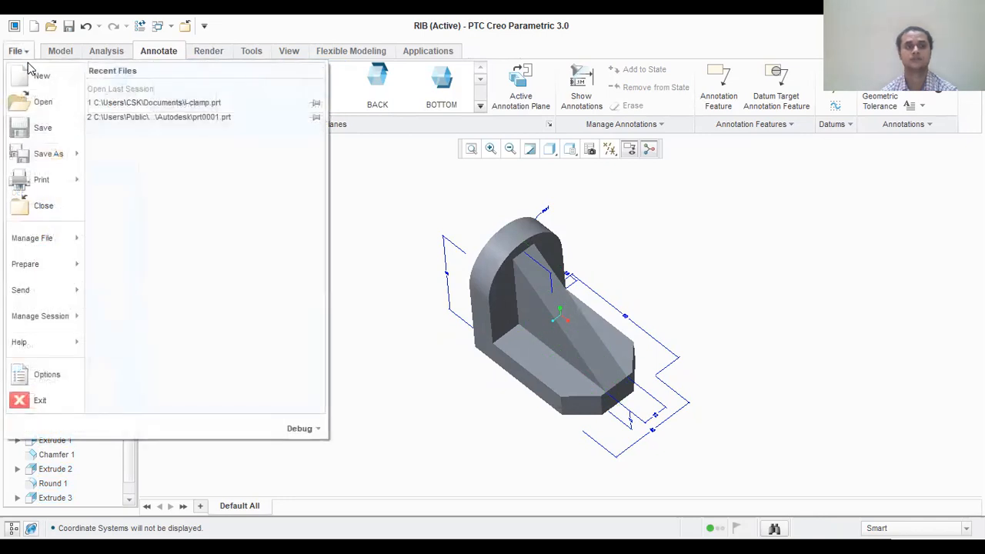
mouse_move(46, 158)
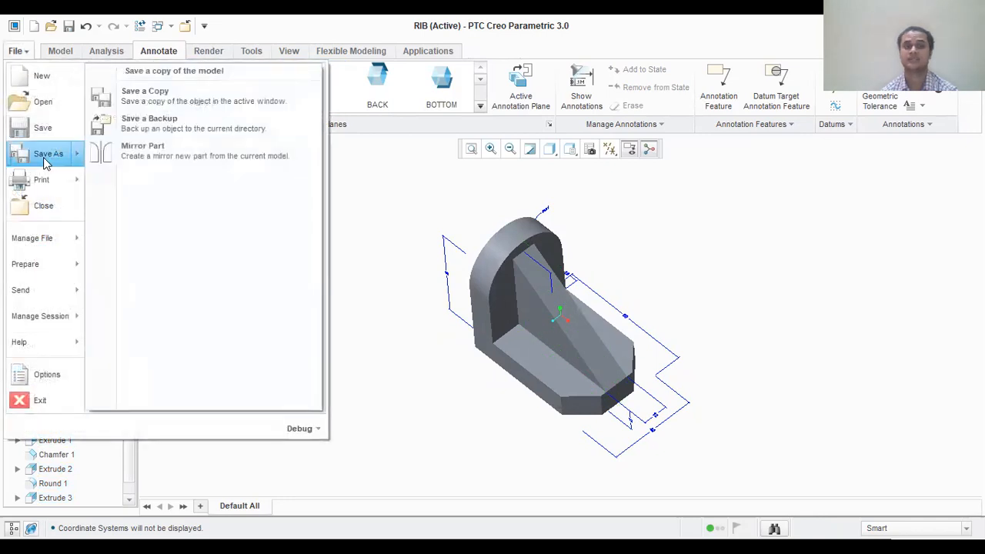
left_click(162, 108)
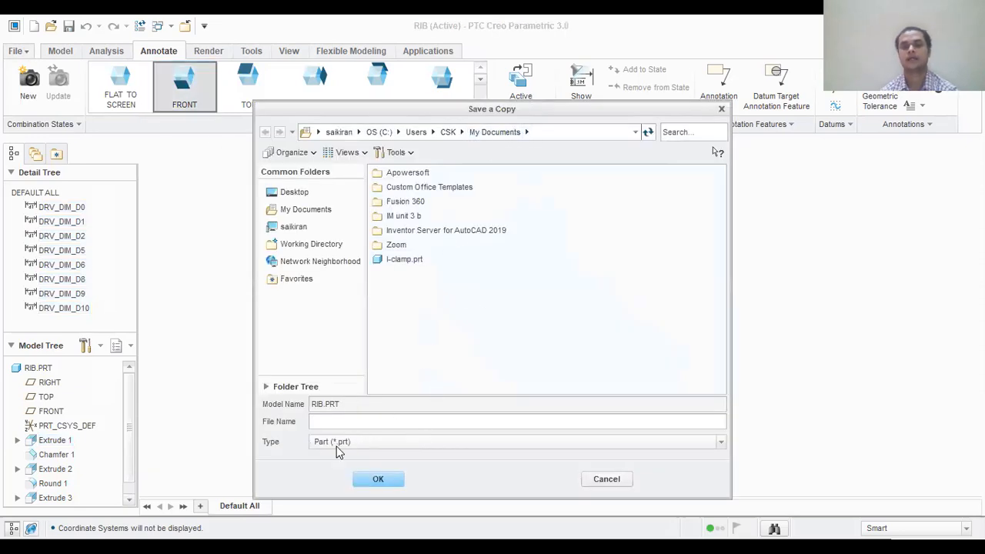
left_click(374, 445)
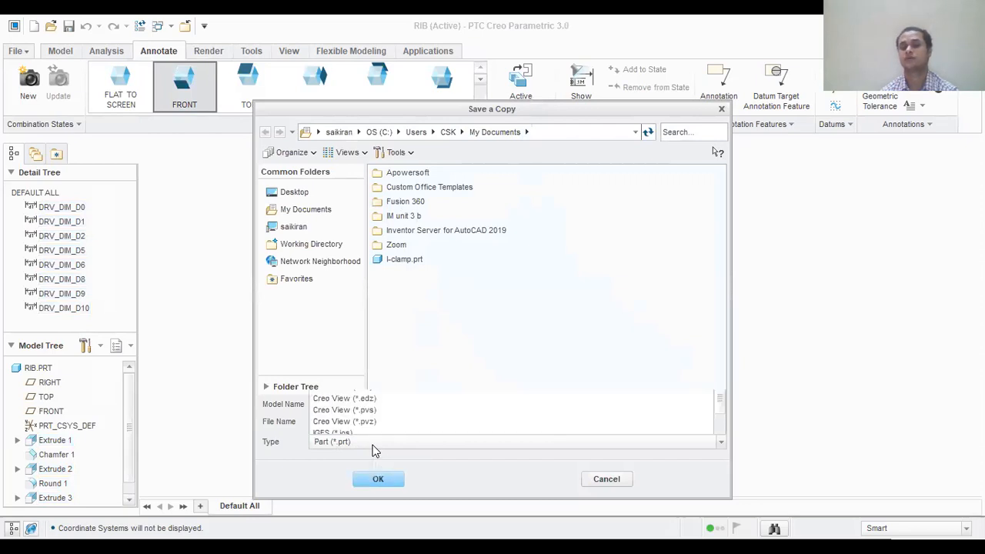
left_click_drag(717, 328, 716, 412)
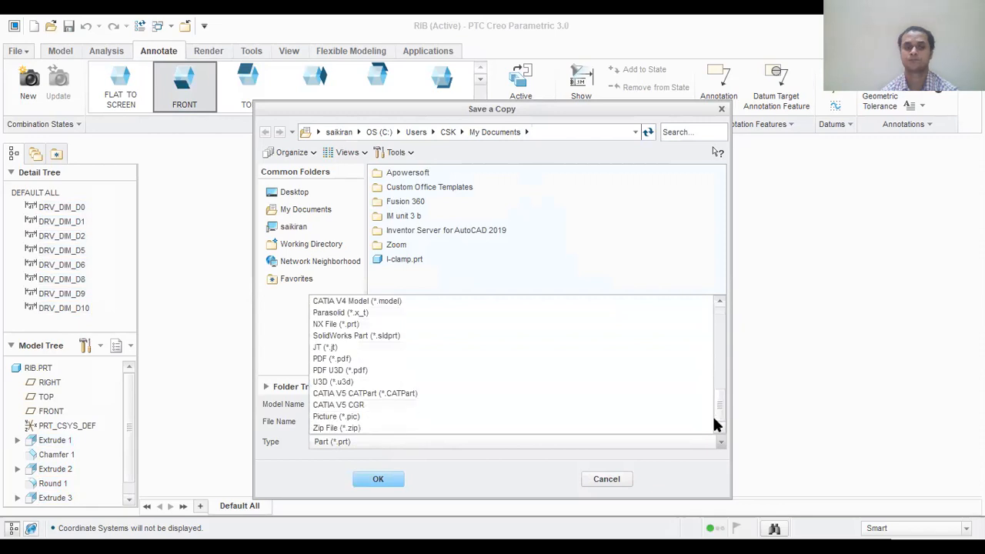
left_click(331, 359)
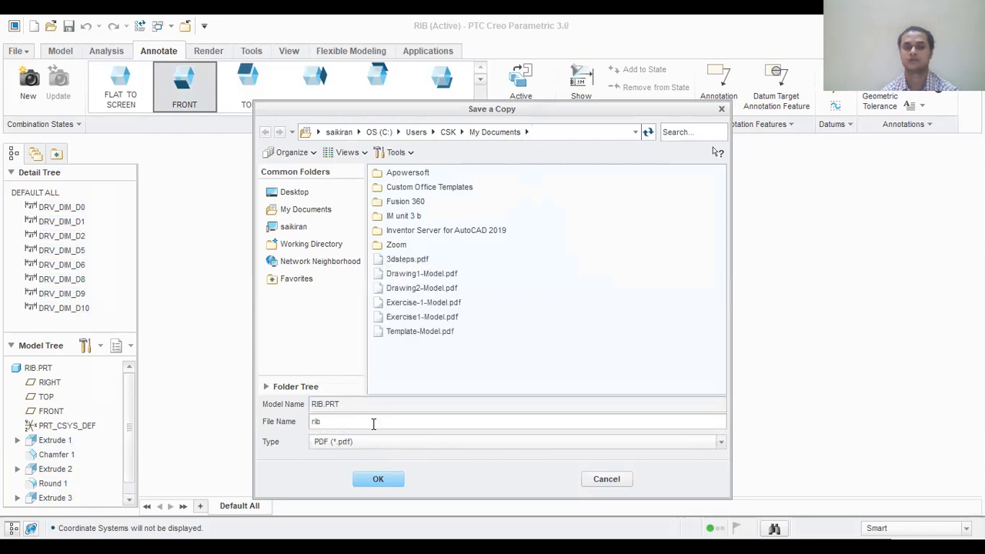
left_click(384, 482)
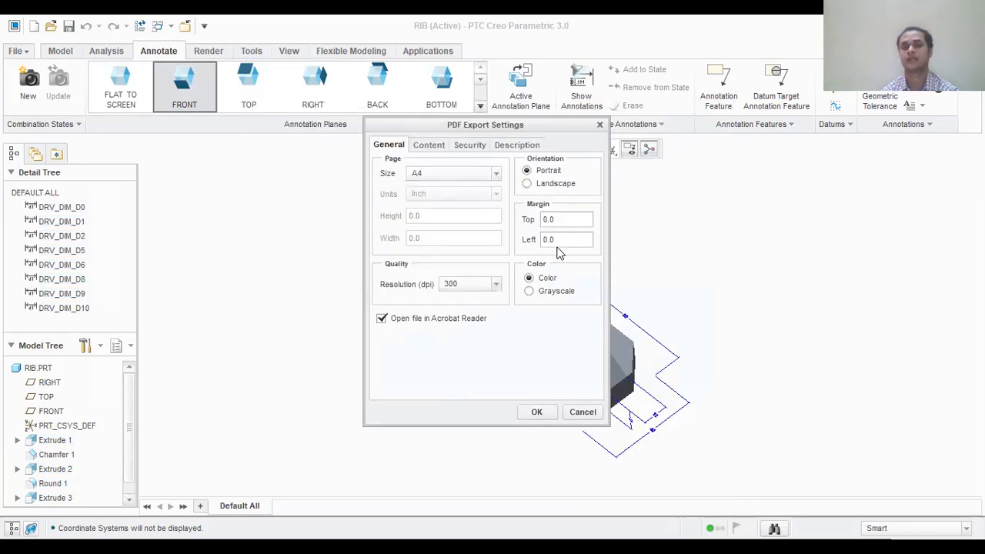
- Set the PDF resolution to 600 dpi and export the file
left_click(496, 283)
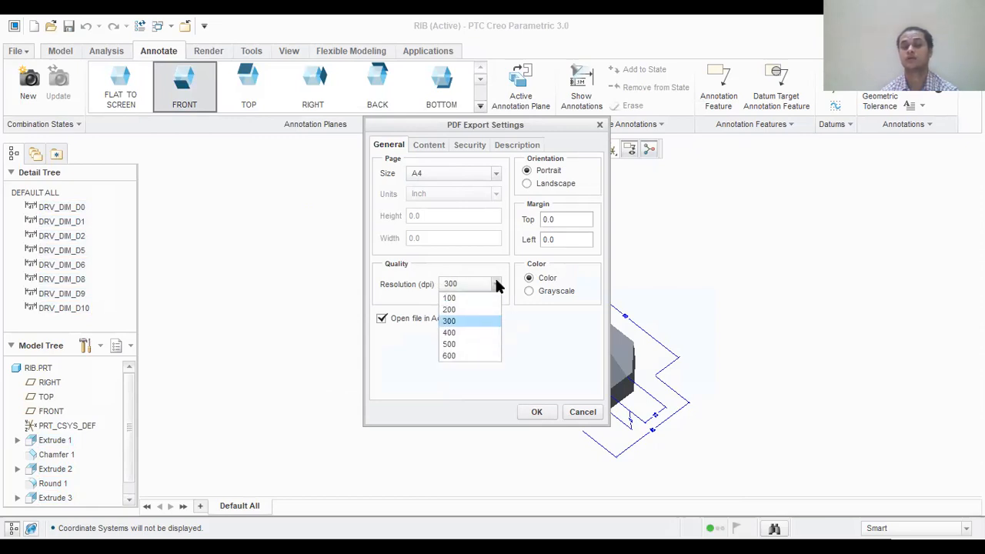
left_click(473, 358)
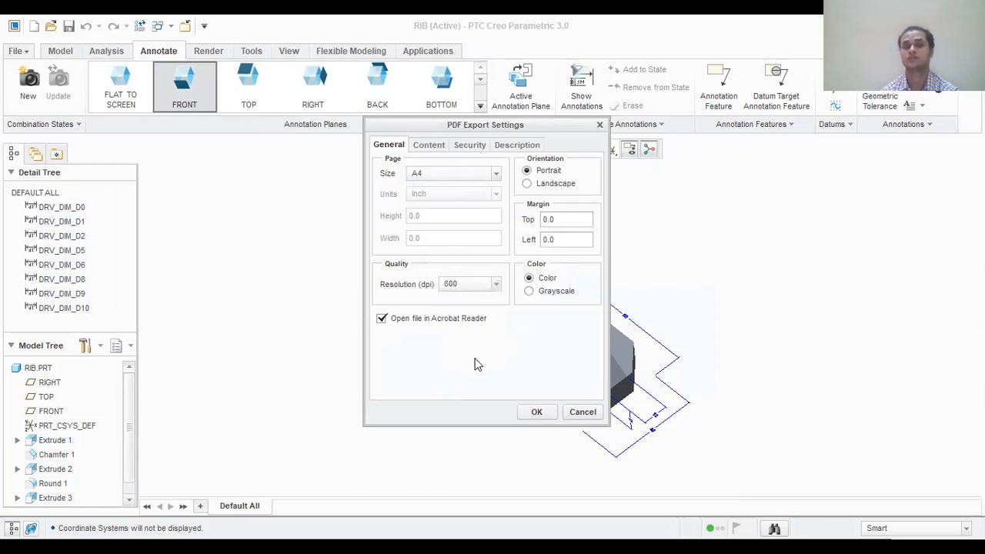
left_click(538, 412)
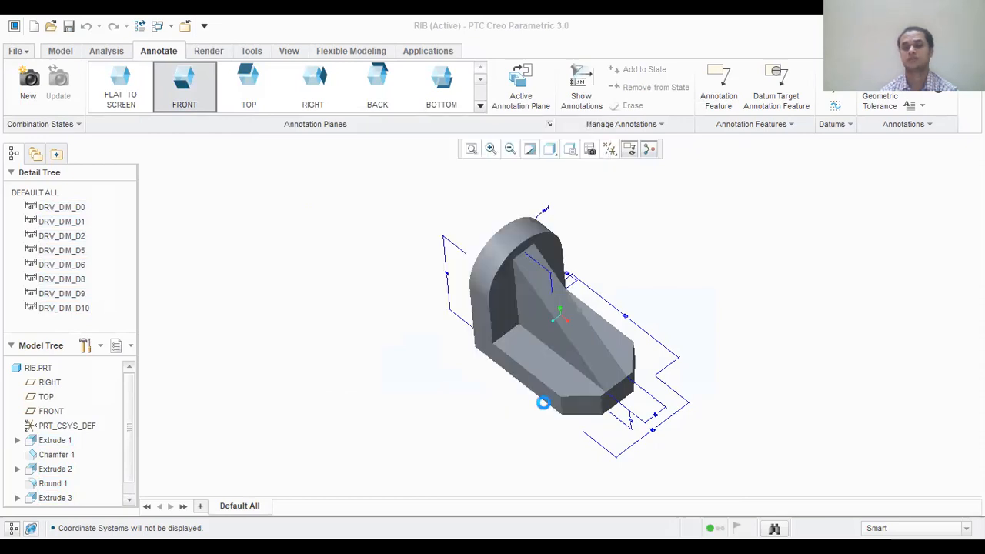